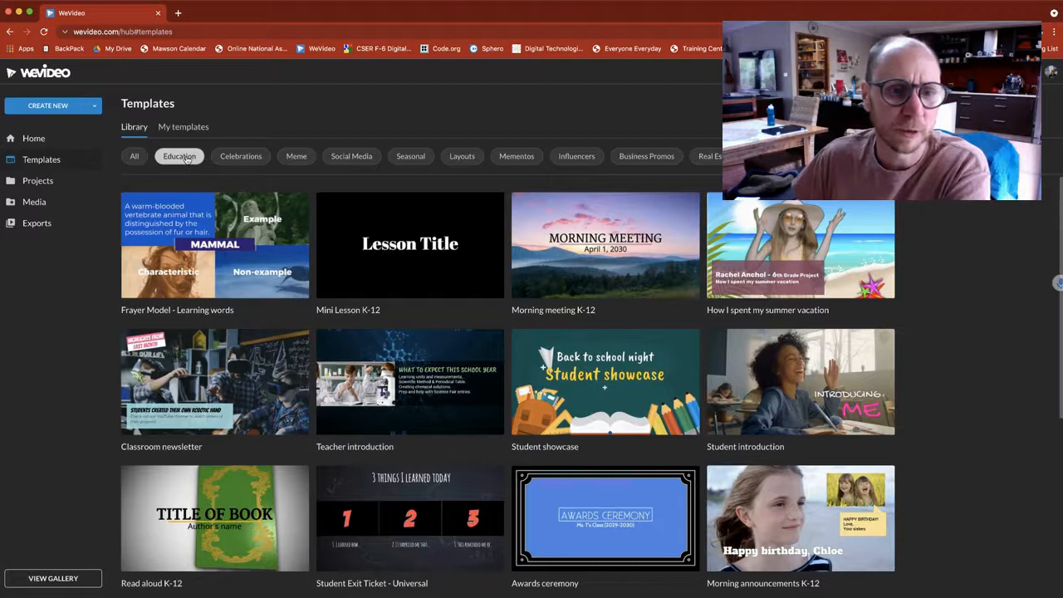
Start a new video from the "Frayer Model - Learning words" template and save it in the Home Learning project.
left_click(249, 264)
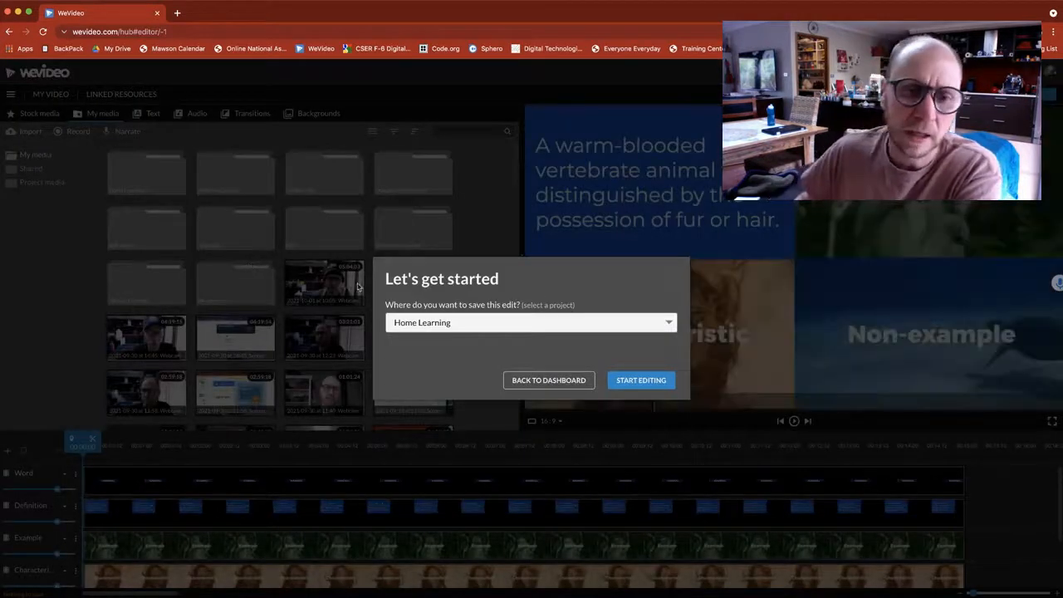
left_click(605, 332)
left_click(605, 317)
left_click(628, 384)
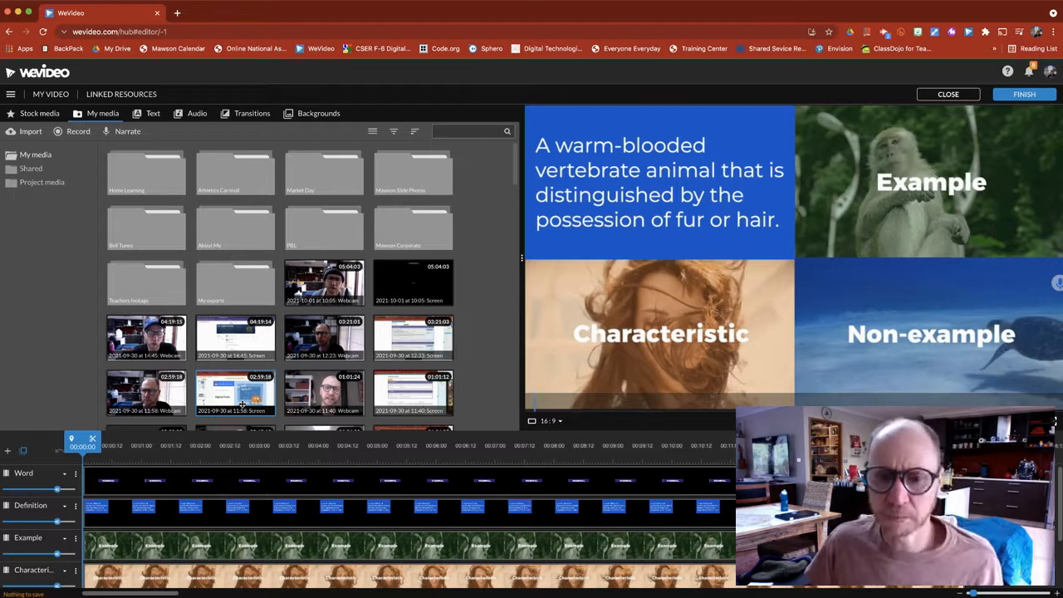
Play through the template and check the transform settings of the title clip on the Word track.
key("space")
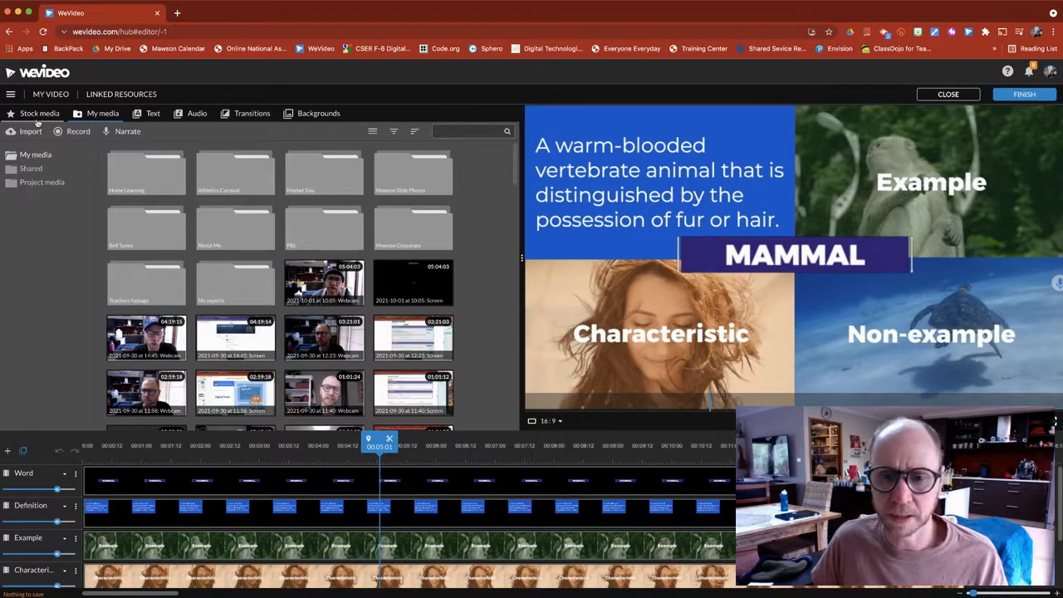
scroll(376, 445, "right", 1)
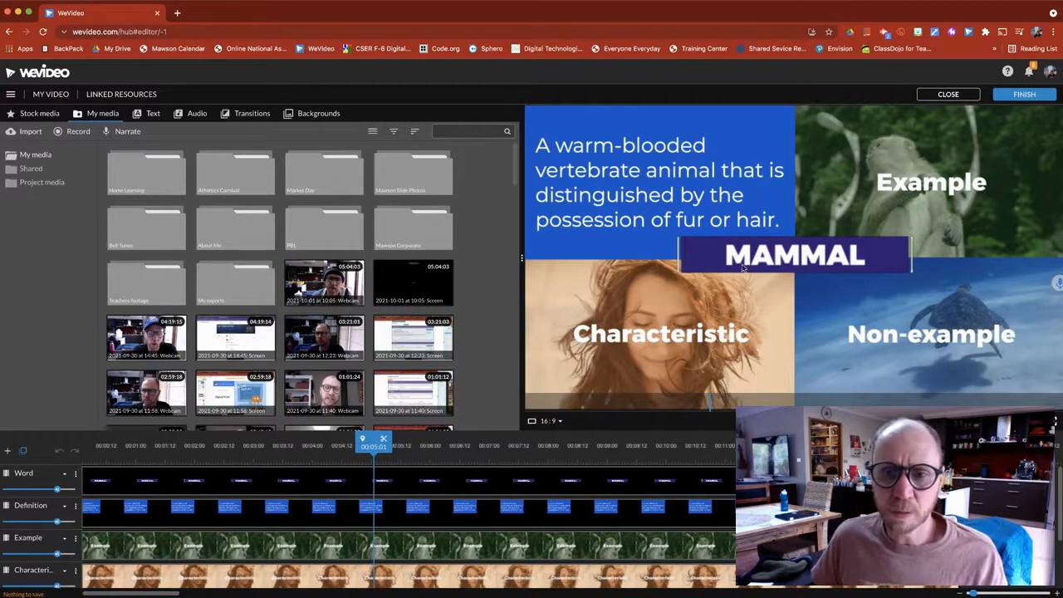
left_click(315, 484)
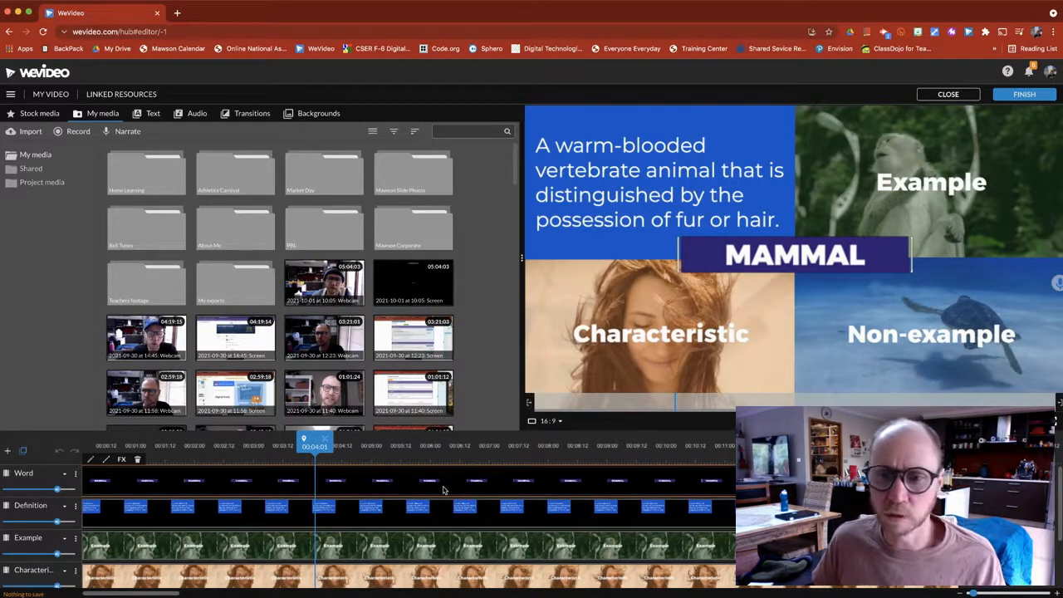
double_click(443, 490)
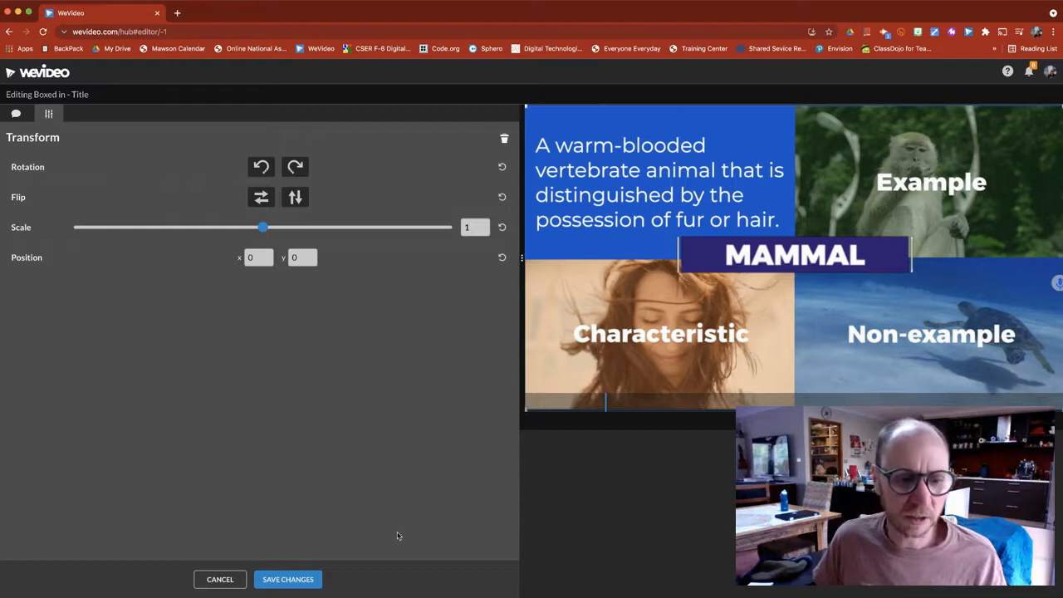
left_click(221, 579)
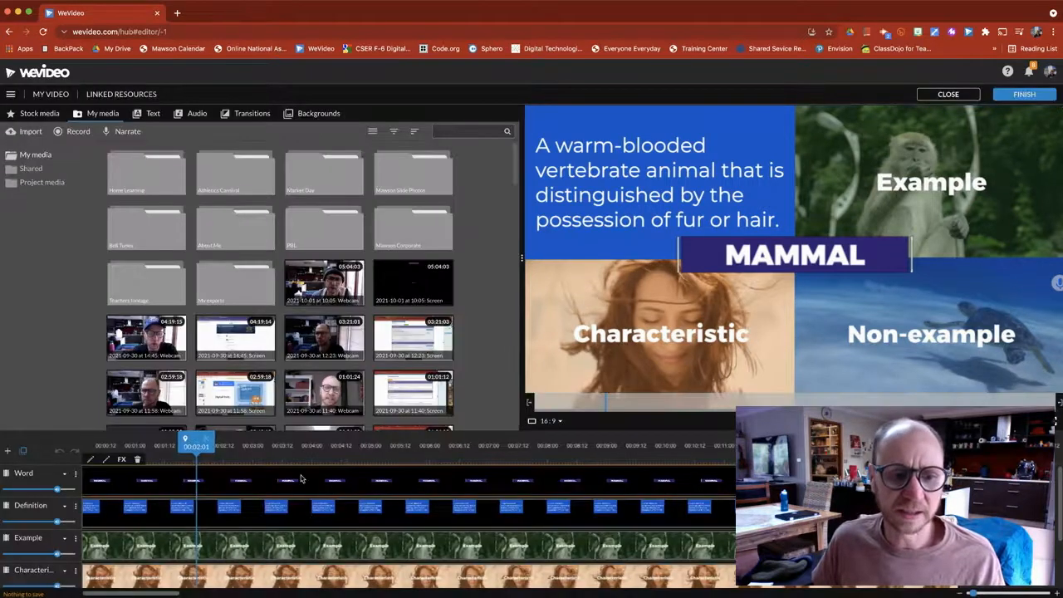
Change the text of the Word track's title clip to "Spaghetti" and save the changes.
double_click(301, 479)
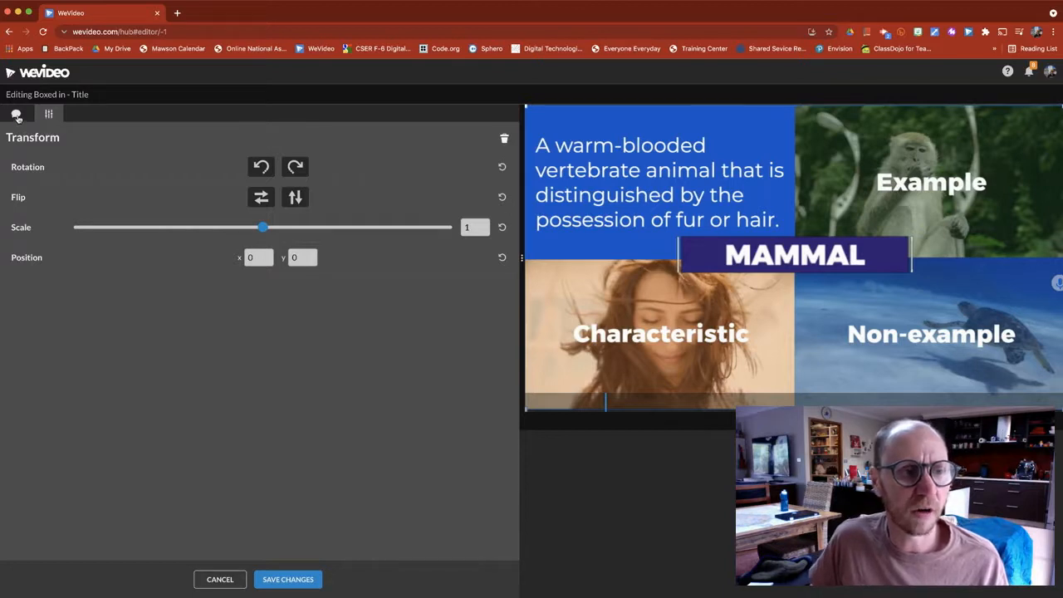
left_click(16, 115)
double_click(48, 221)
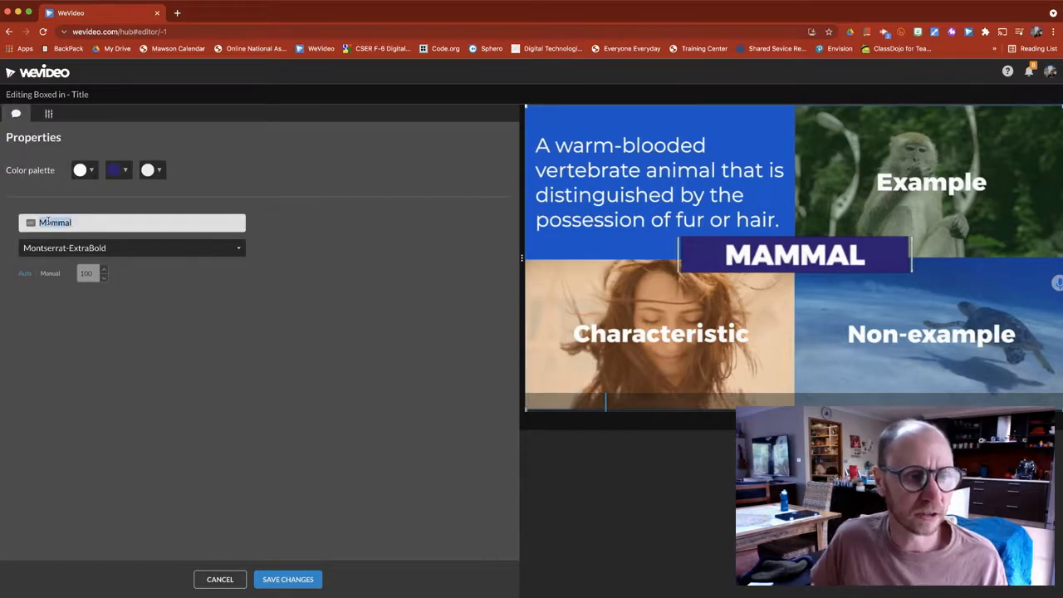
type("Spagh")
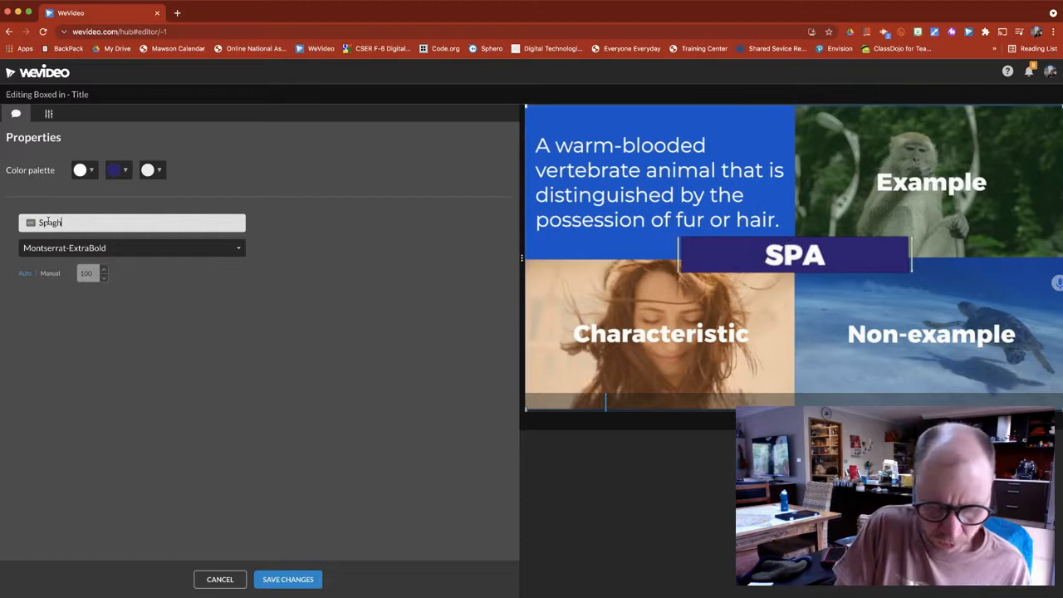
type("etti")
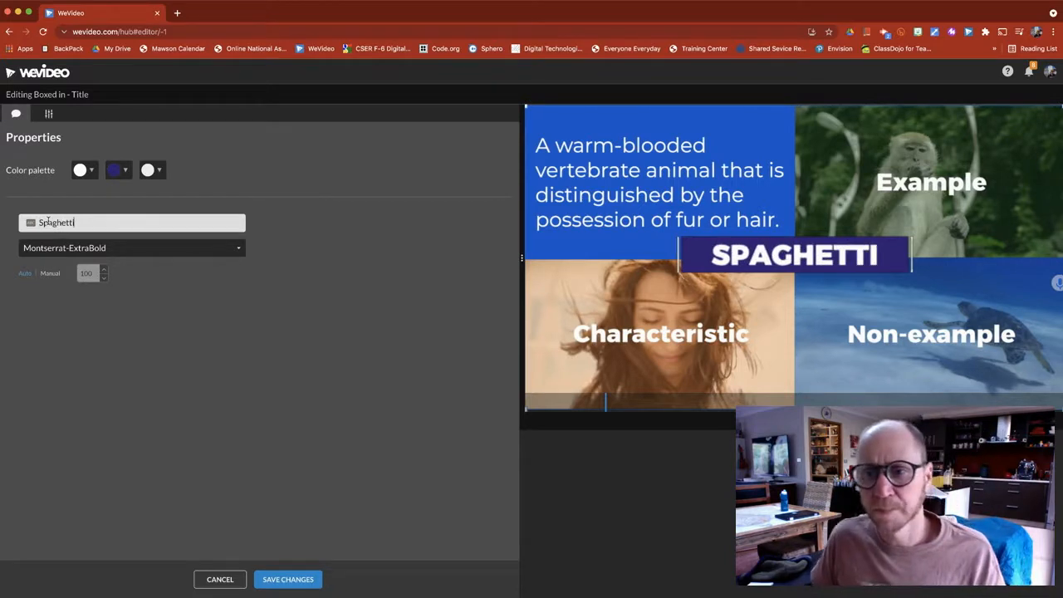
left_click(301, 579)
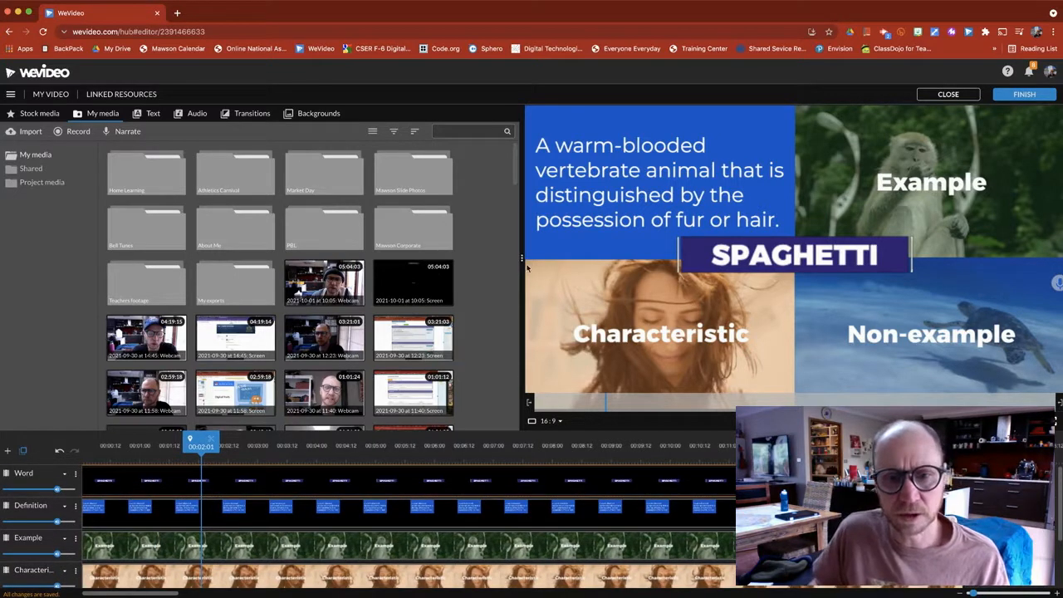
Replace the text of the Definition track's card with "Spaghetti is a long, thin stringy pasta that is a traditional Italian Meal.".
left_click_drag(522, 258, 703, 251)
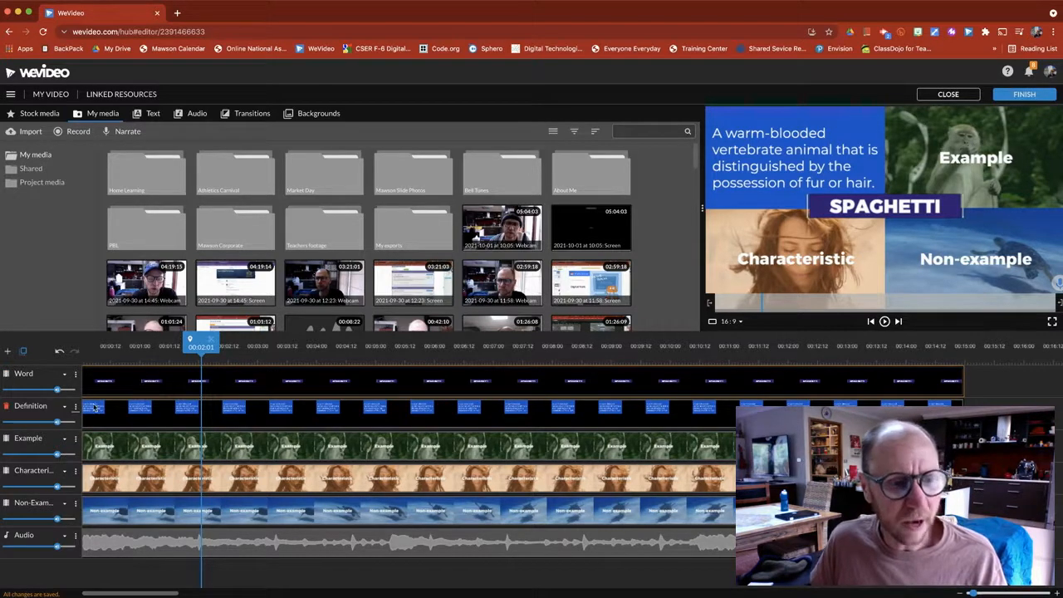
left_click(115, 418)
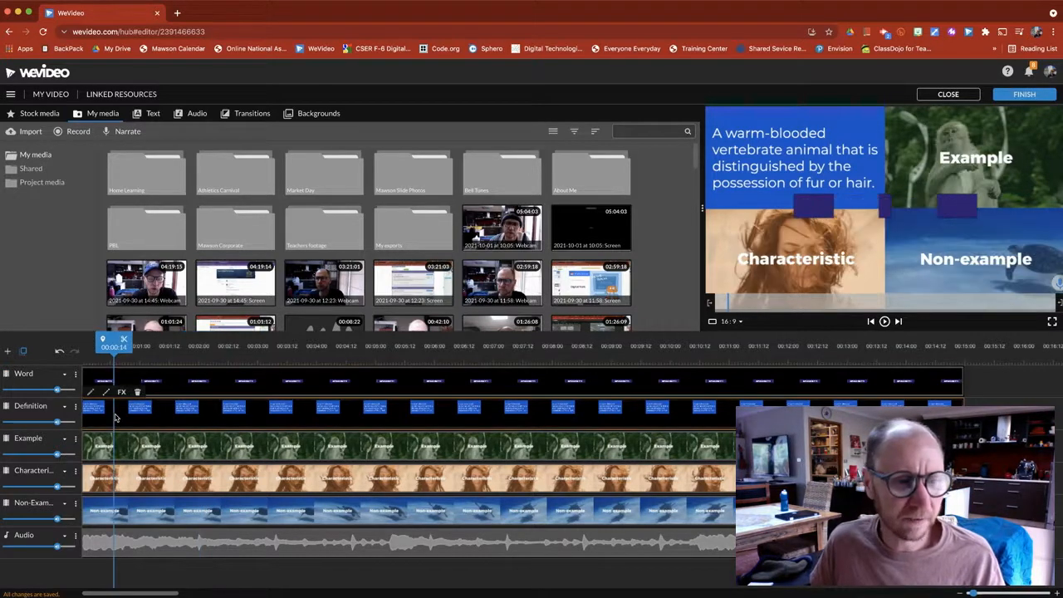
double_click(115, 418)
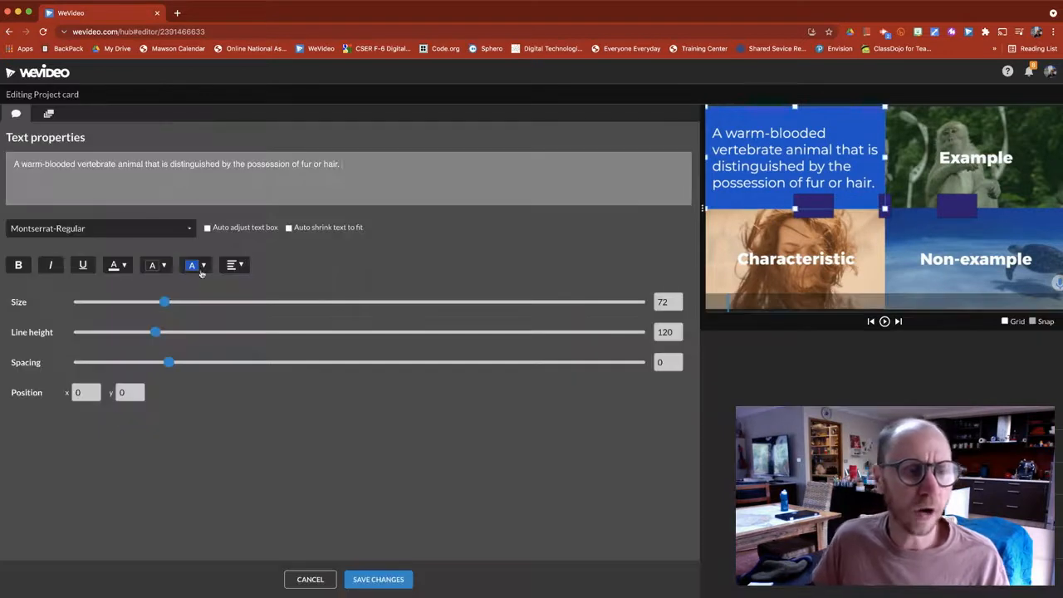
left_click(50, 115)
left_click(20, 115)
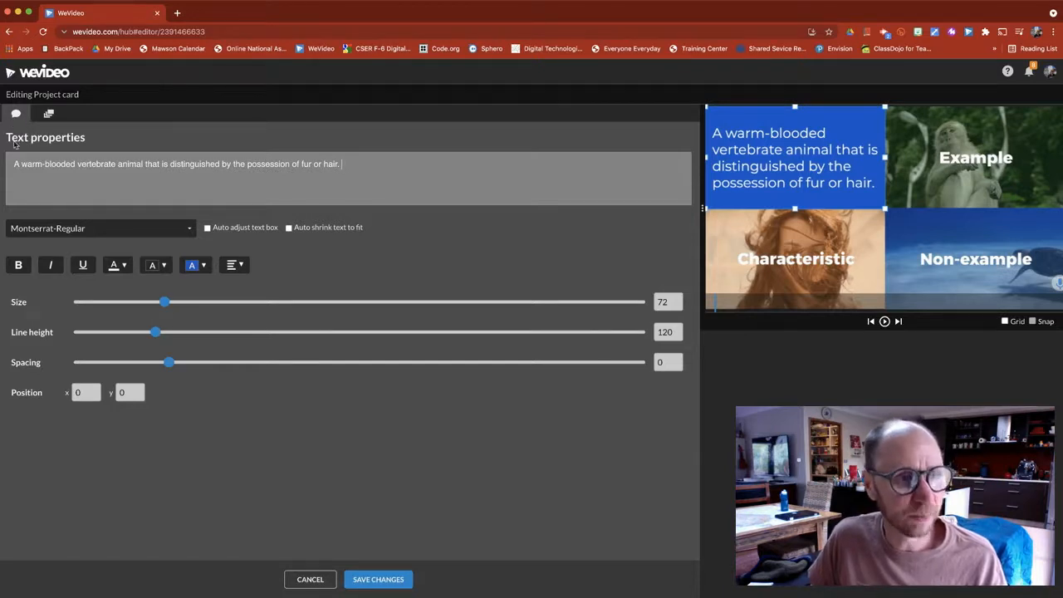
triple_click(29, 162)
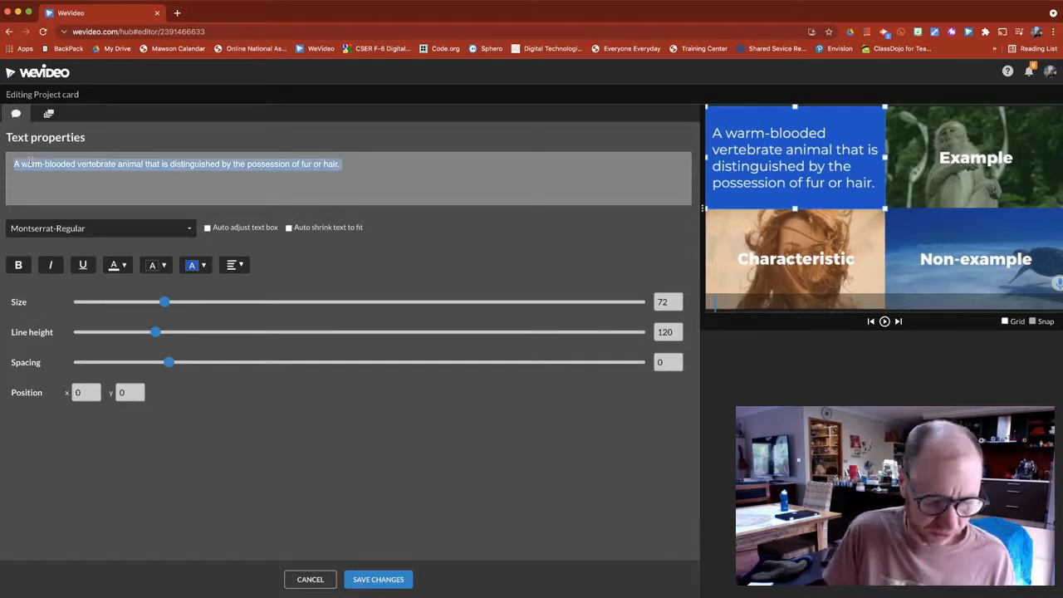
type("Spa")
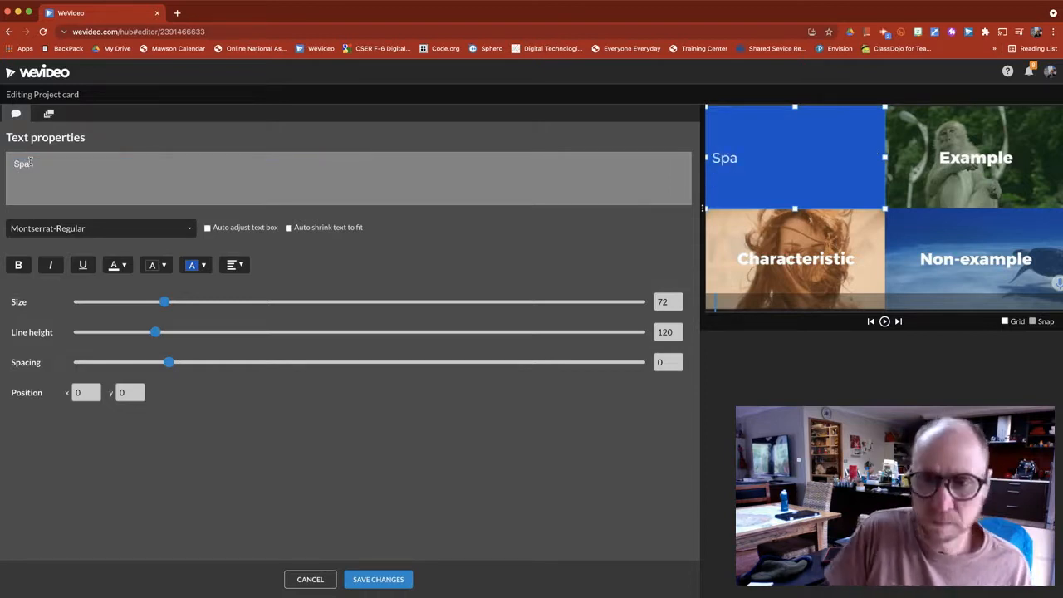
type("ghetti is a long, thin stringy pasta that is a traditional Italian Meal. I")
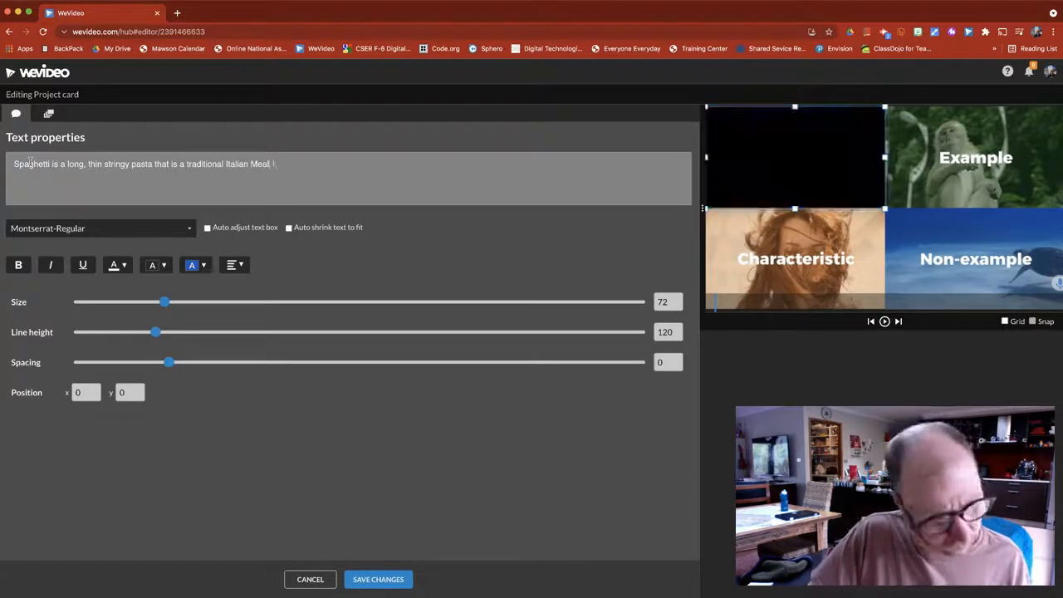
Complete the definition with "It is made from durum wheat semolina and is served with a sauce such as Bolognese", correcting any typing errors.
type("t is made from du")
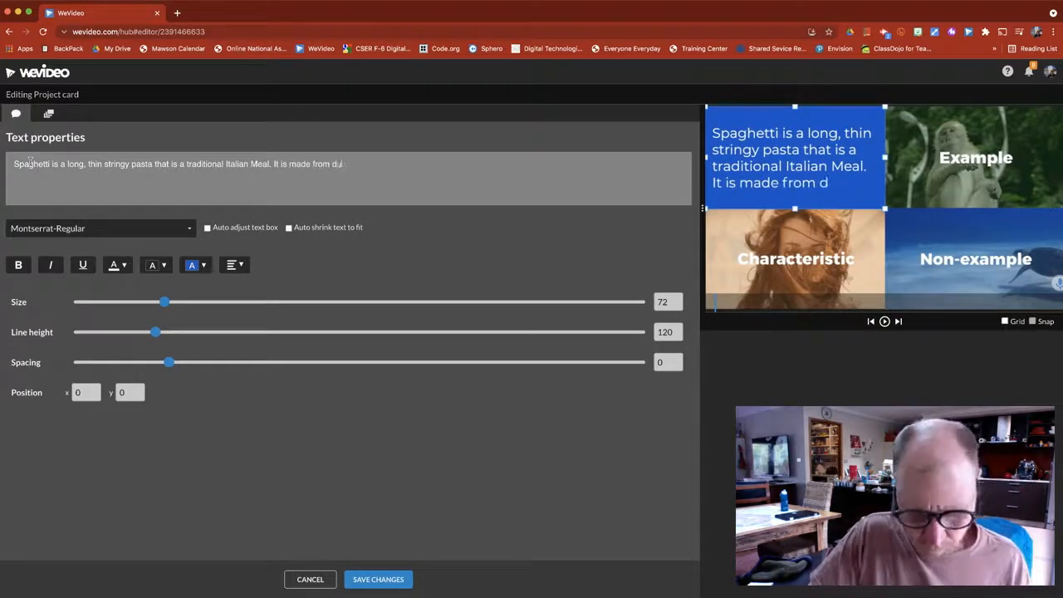
type("rum wheat ")
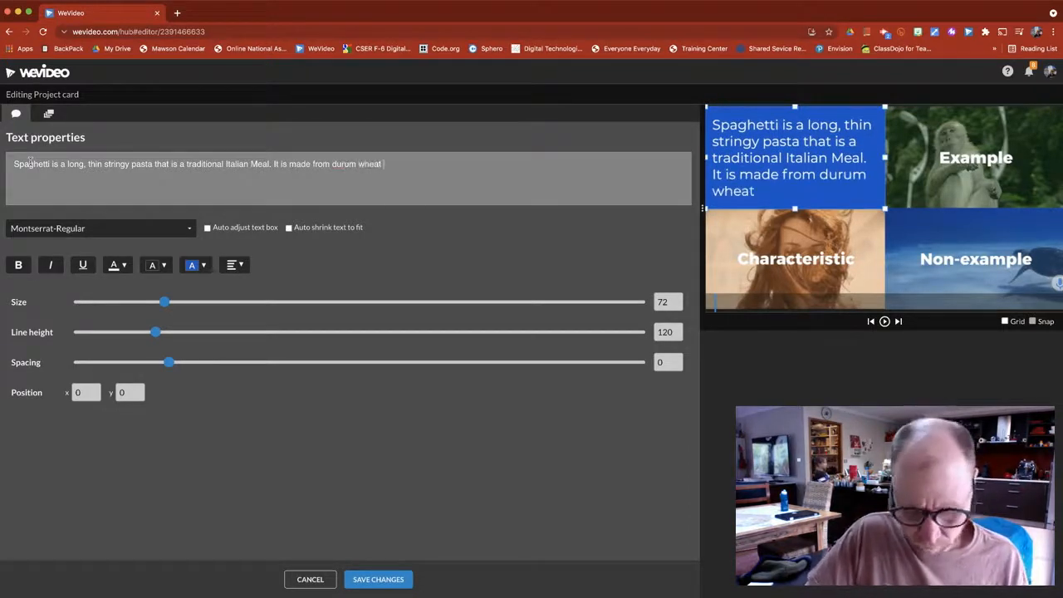
type("semolin ans is served ")
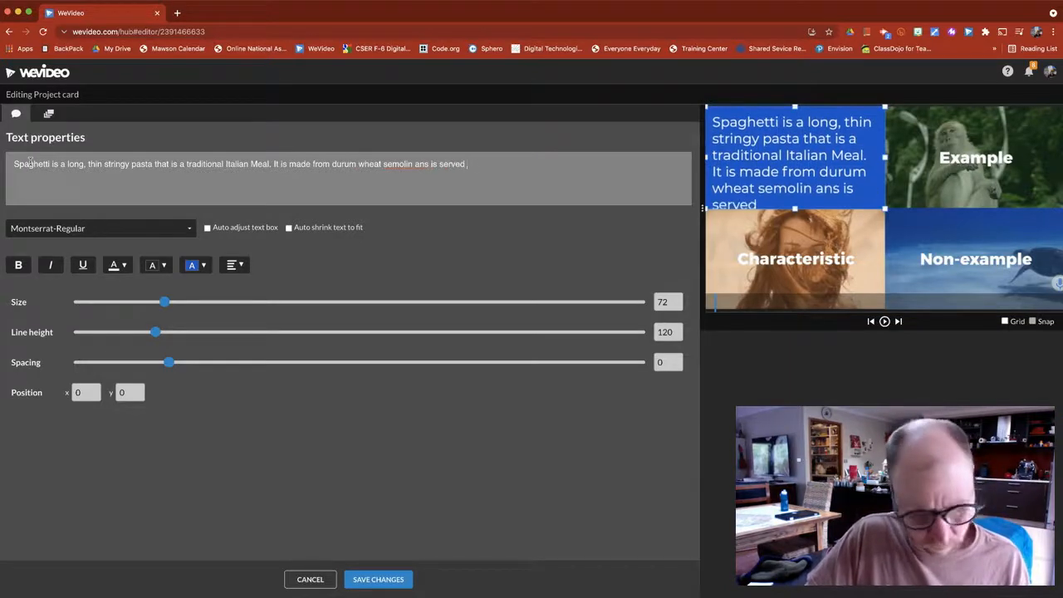
type("with a sauce such as boalgnais")
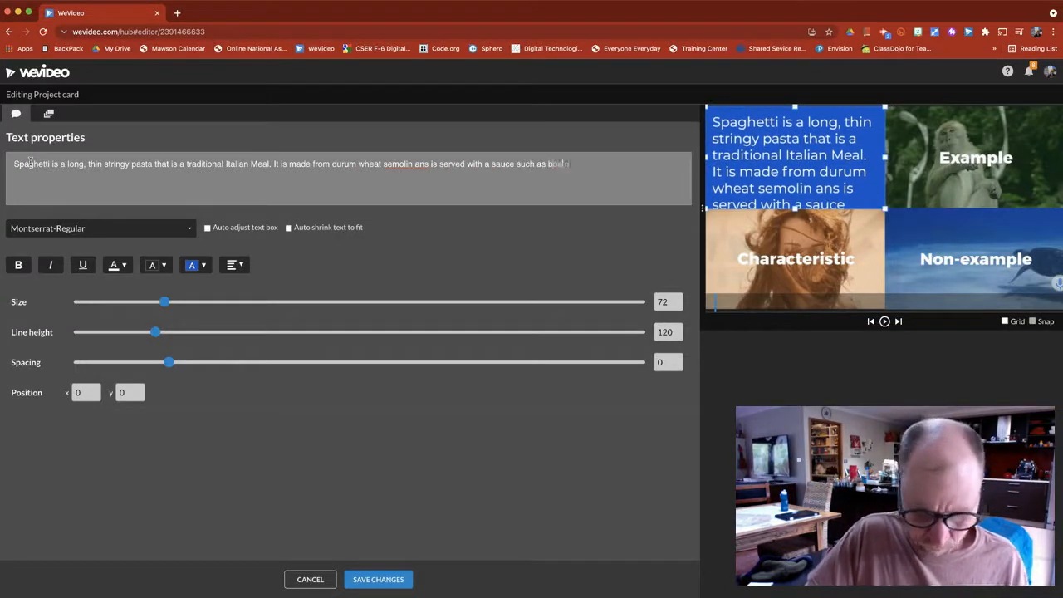
type("e")
double_click(553, 165)
type("Bolognese")
left_click(415, 165)
type("a")
double_click(425, 165)
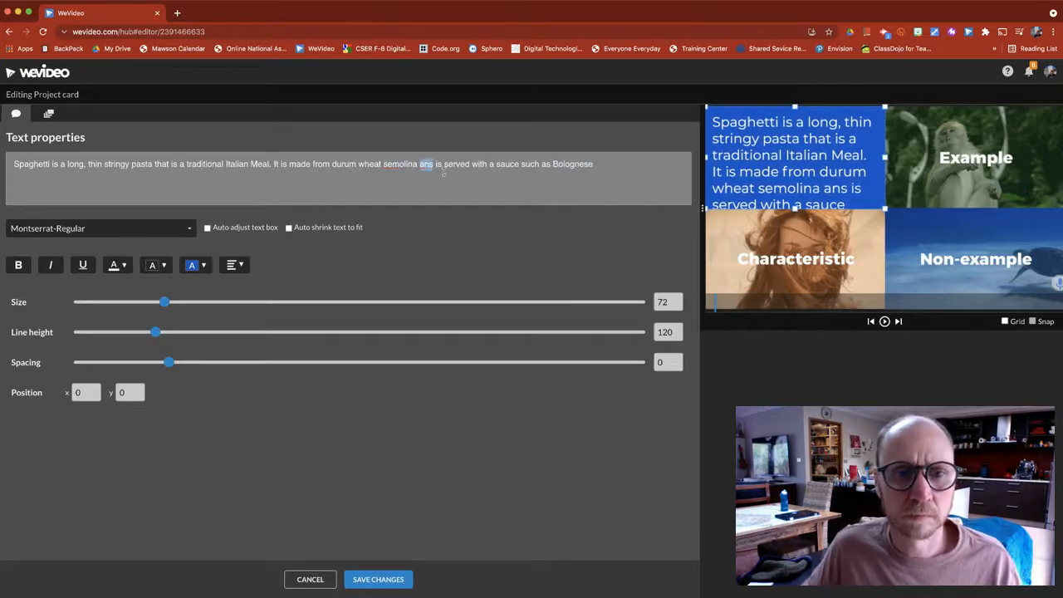
type("and")
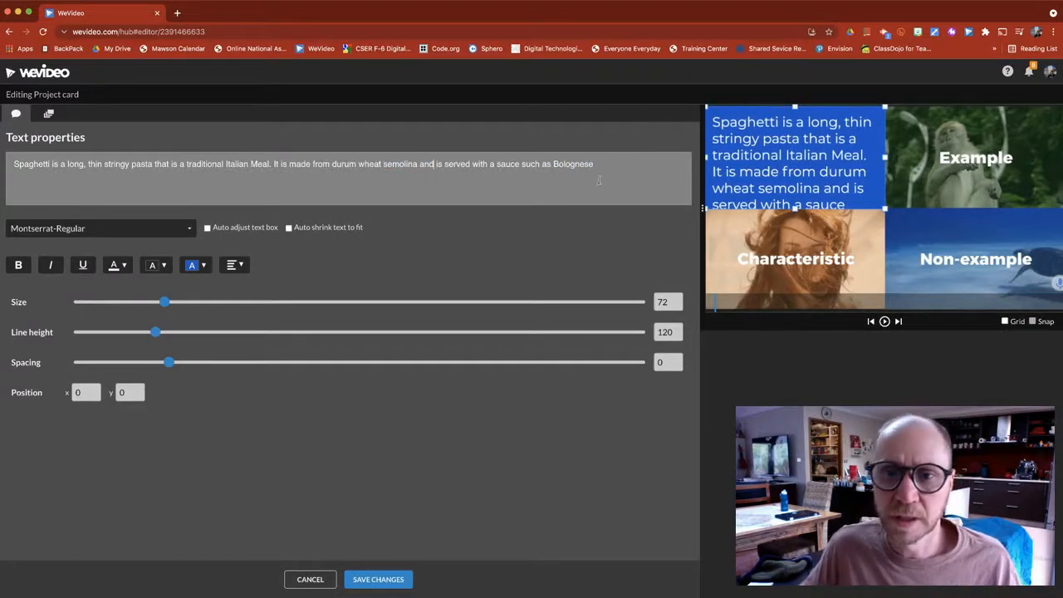
Make the definition text shrink automatically to fit its box and save the card's changes.
left_click(288, 228)
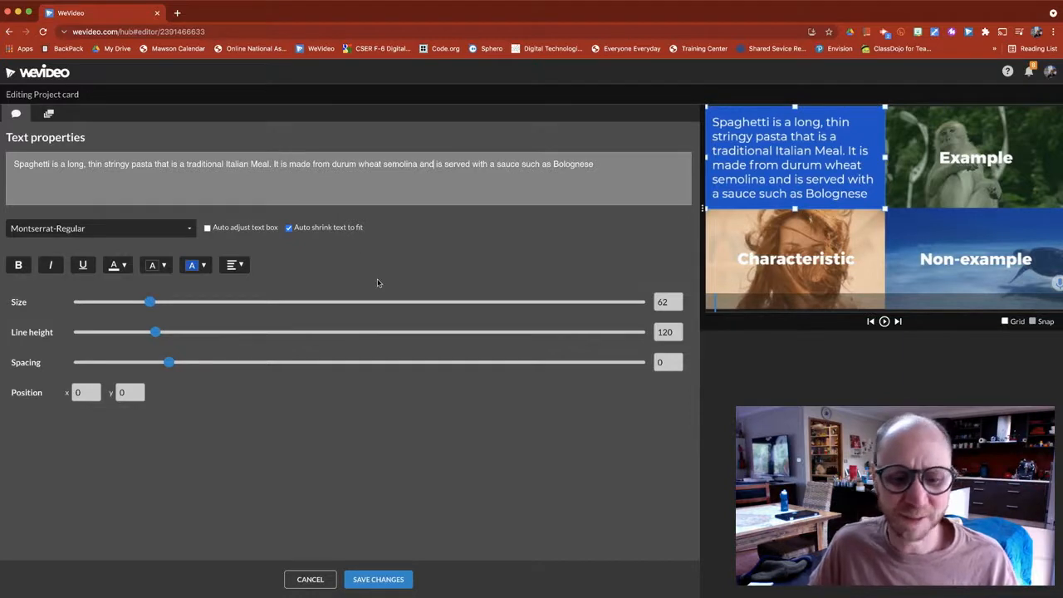
left_click(380, 579)
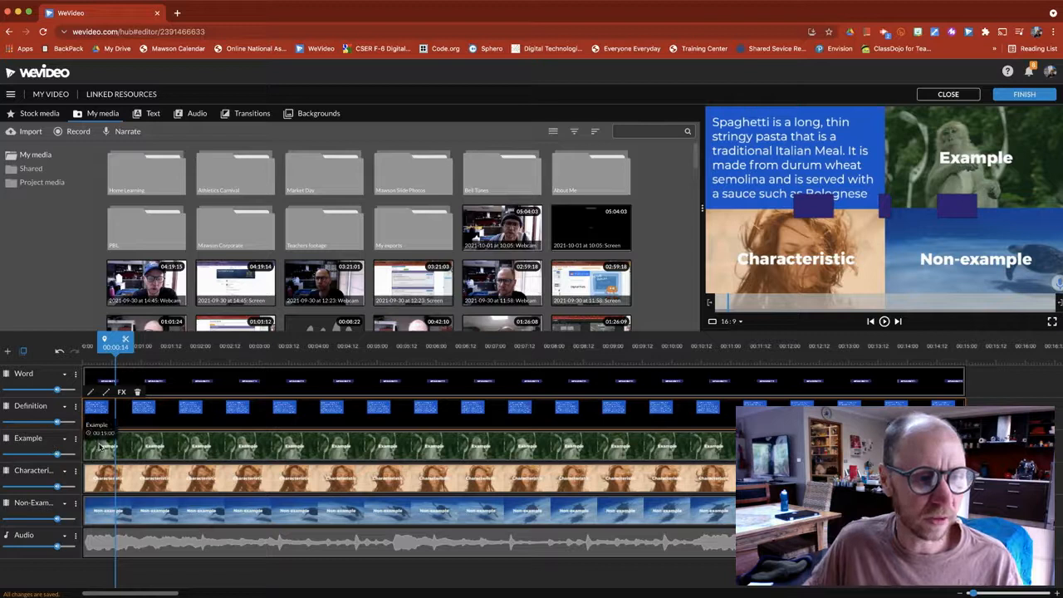
Select the clip on the Example track and search the stock media for "spaghetti".
left_click(100, 446)
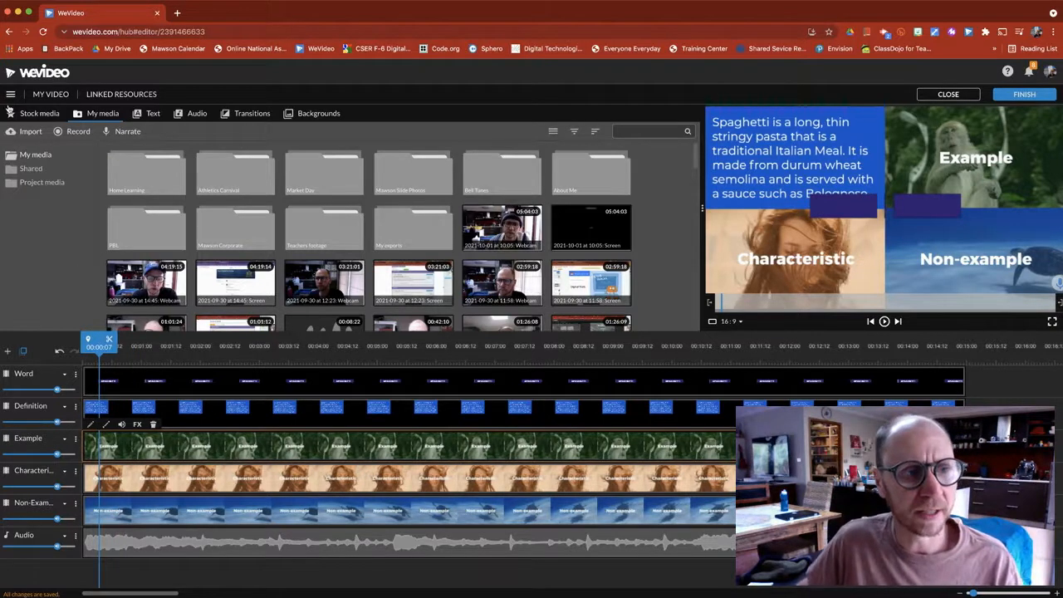
left_click(37, 116)
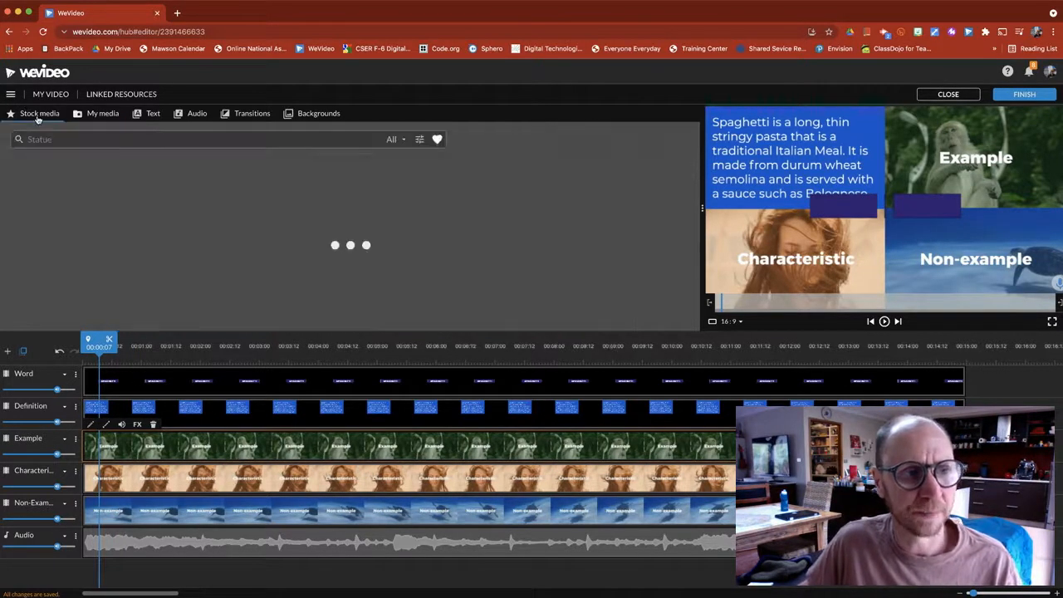
type("spaghetti")
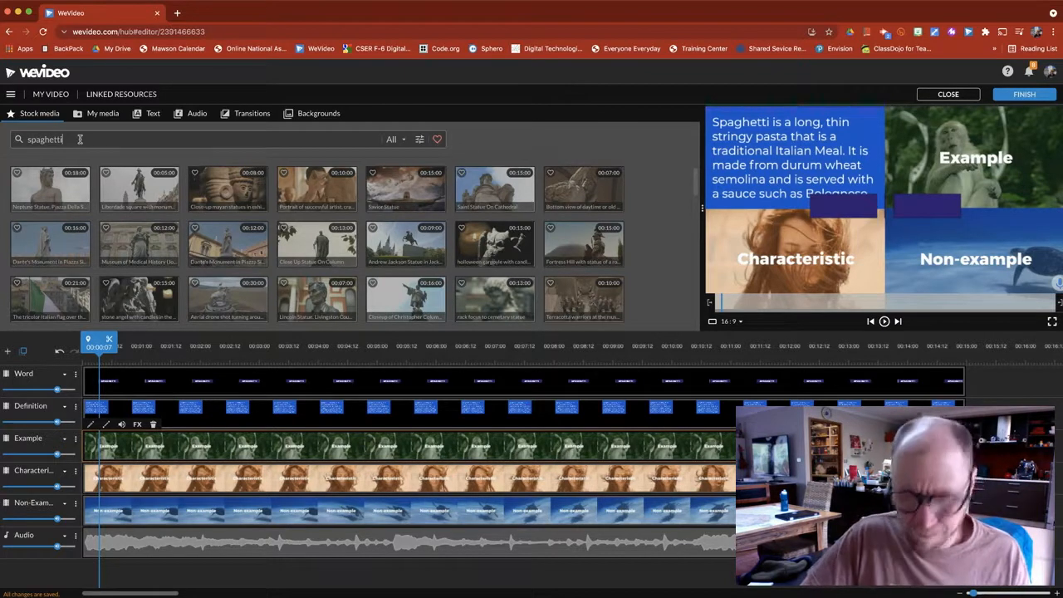
key("Return")
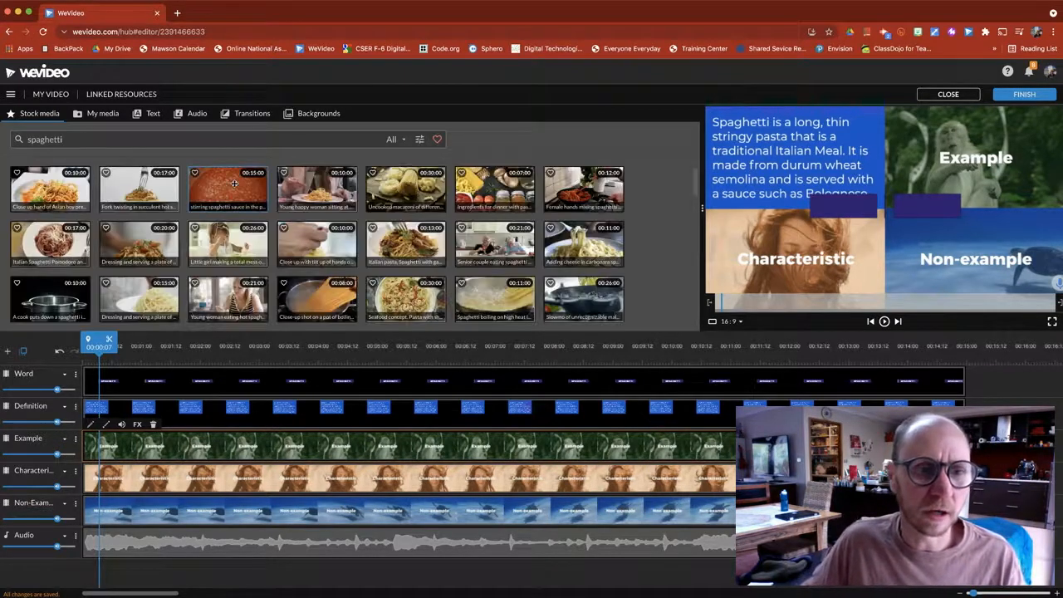
Replace the Example track's clip with the 17-second stock video of a fork twisting in spaghetti, enlarging the preview area.
scroll(234, 191, "down", 1)
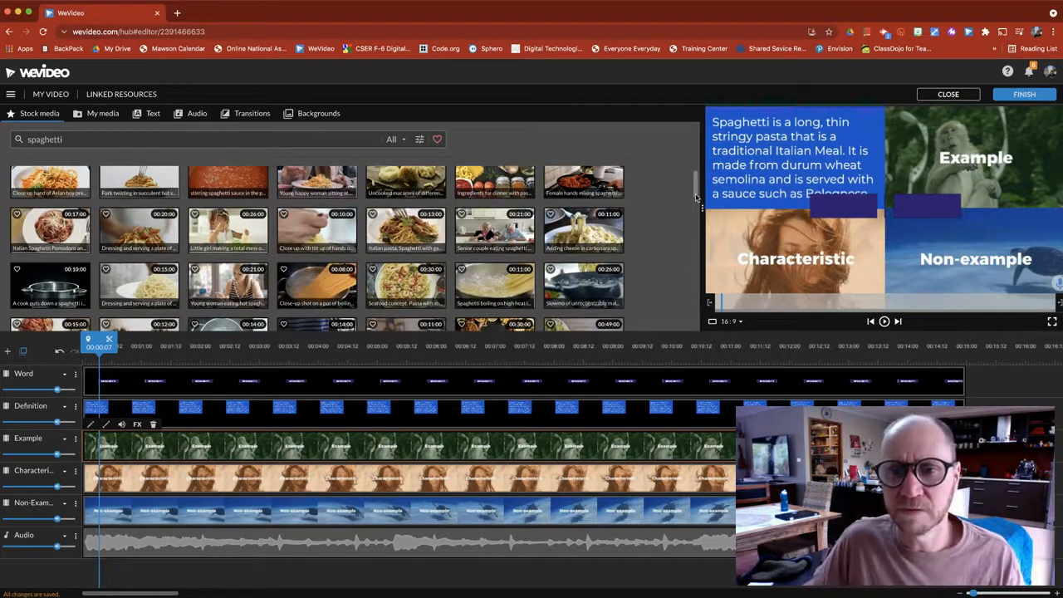
left_click_drag(701, 210, 584, 243)
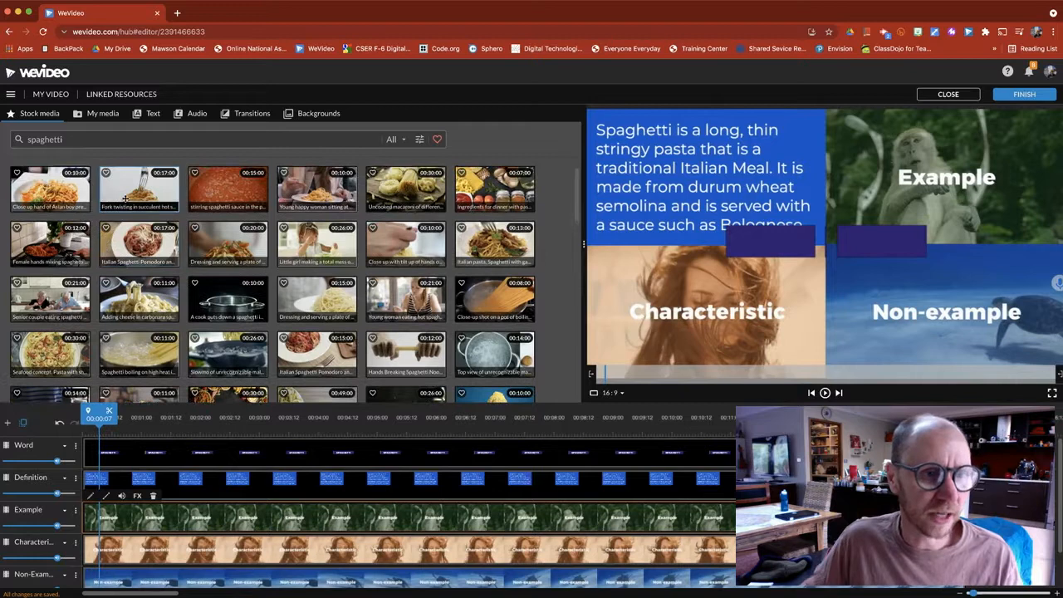
left_click(129, 189)
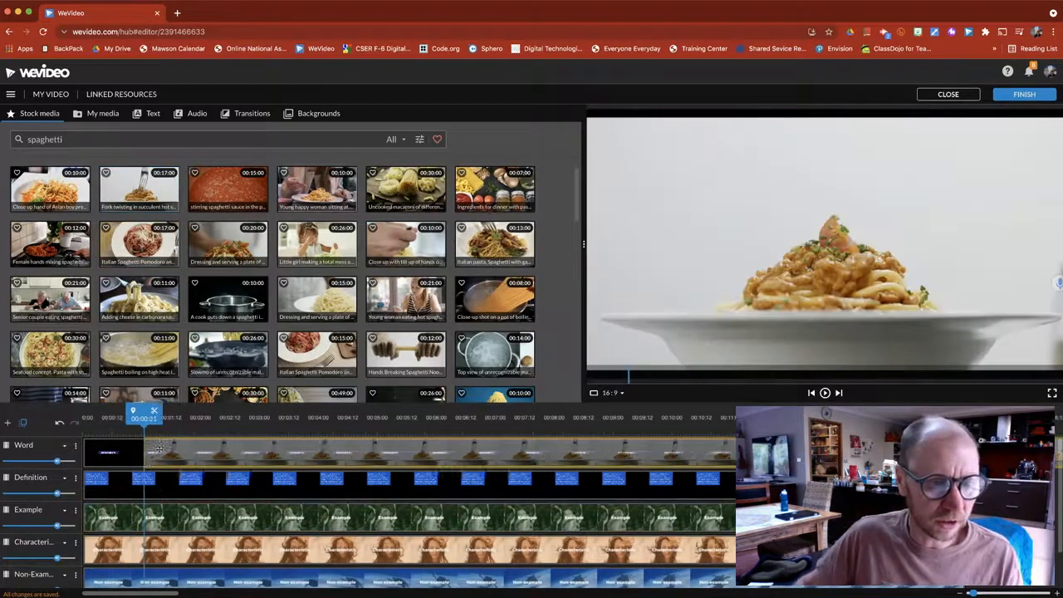
left_click_drag(136, 184, 112, 528)
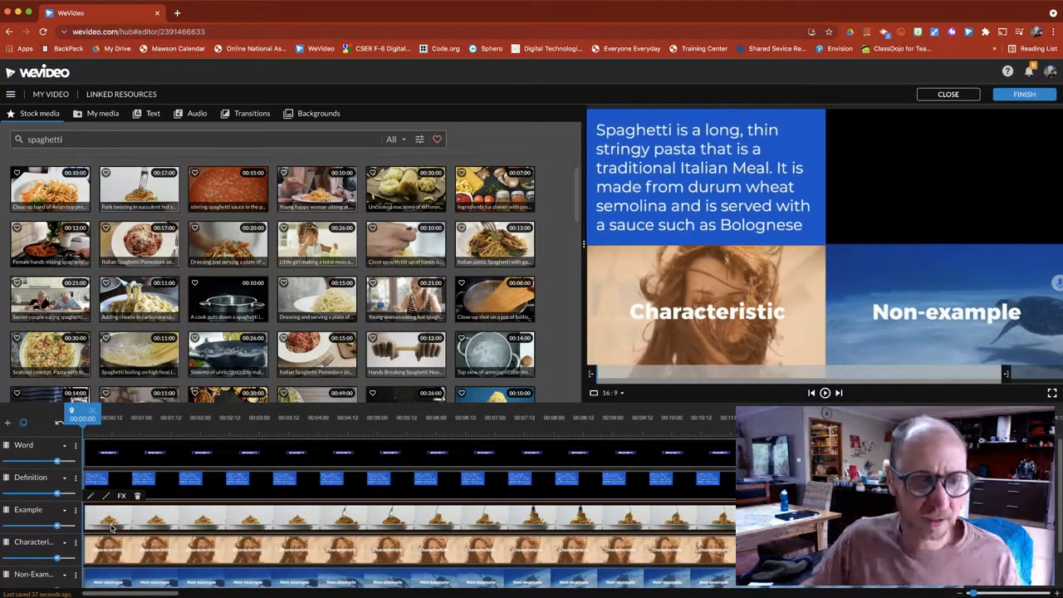
Replace the Characteristic track's clip with the 26-second stock video of a little girl making a mess with spaghetti.
scroll(153, 558, "down", 1)
key("space")
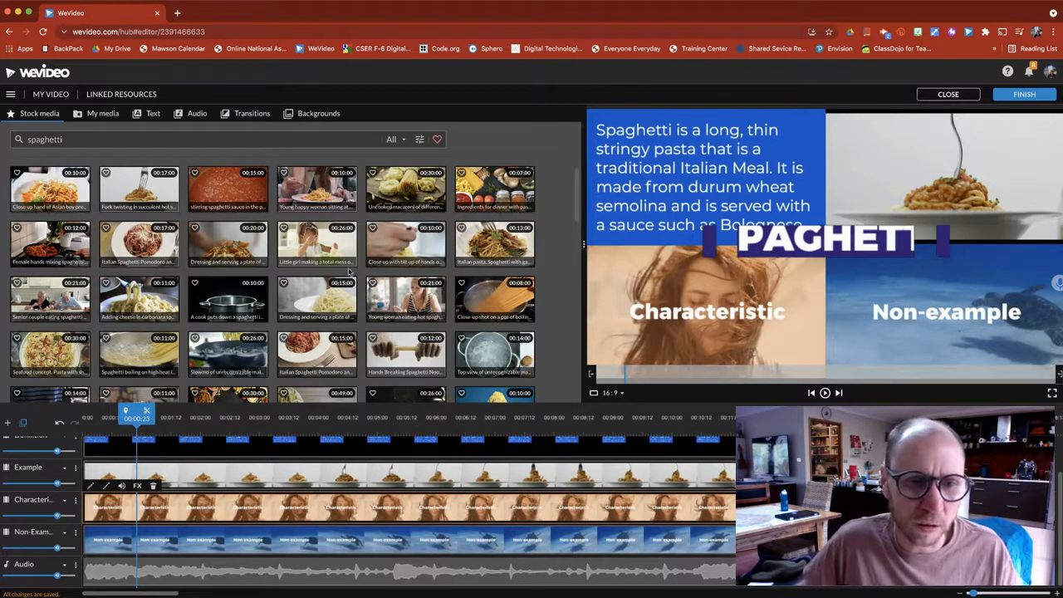
left_click(313, 249)
mouse_move(312, 249)
left_mouse_down()
mouse_move(216, 490)
mouse_move(179, 489)
left_mouse_up()
left_click_drag(129, 505, 123, 510)
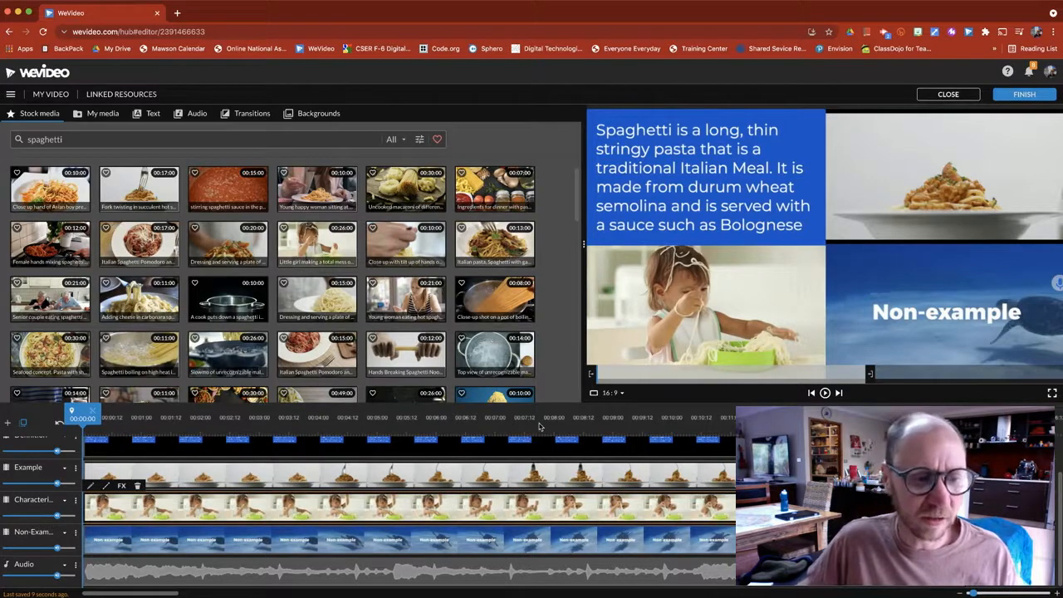
Select the clip on the Non-Example track and search the stock media for "chocolate".
left_click(230, 508)
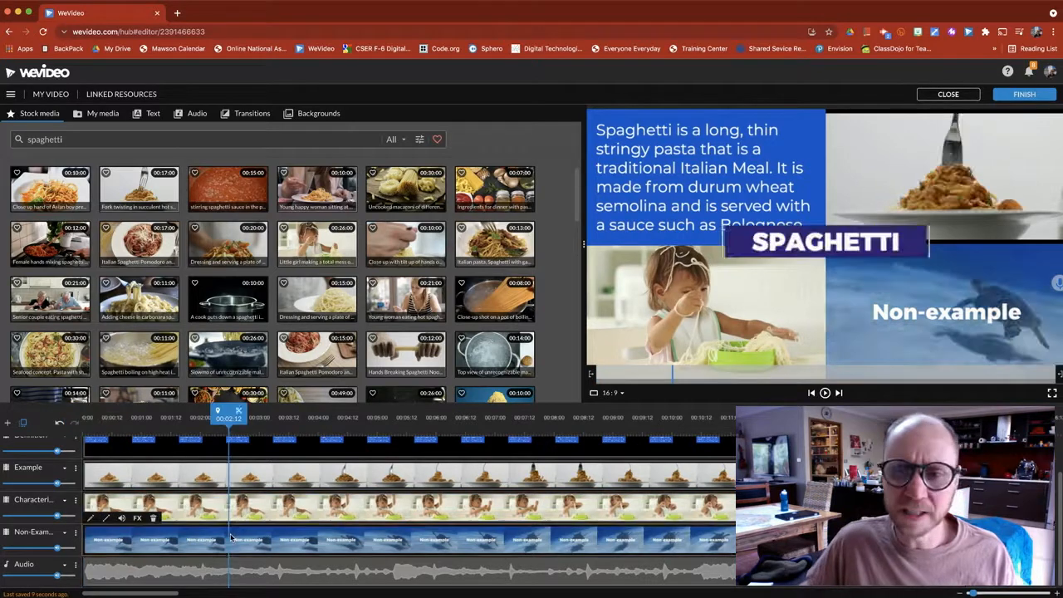
double_click(138, 138)
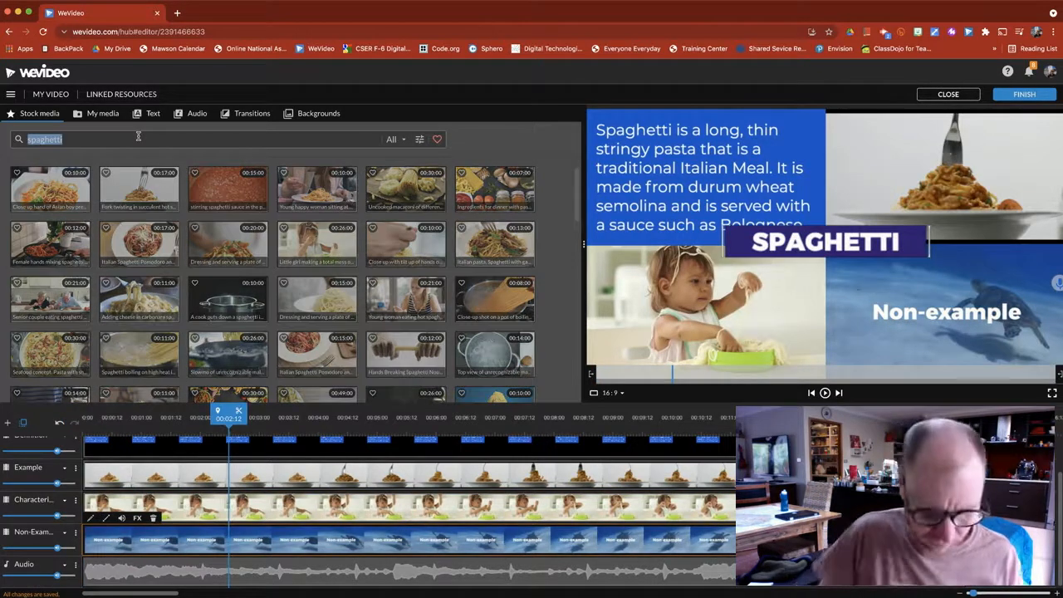
type("chocola")
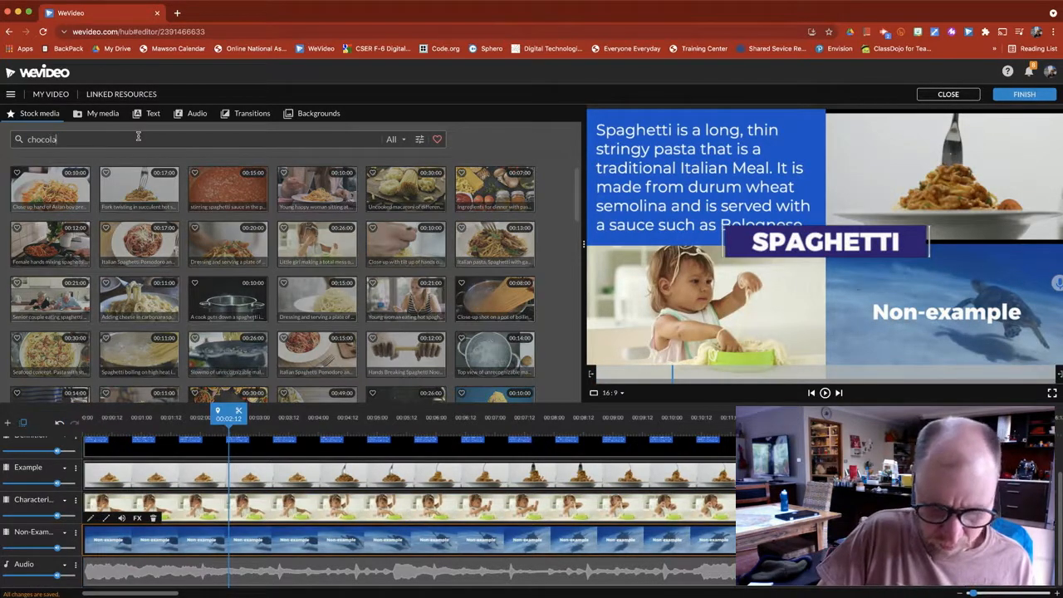
key("Return")
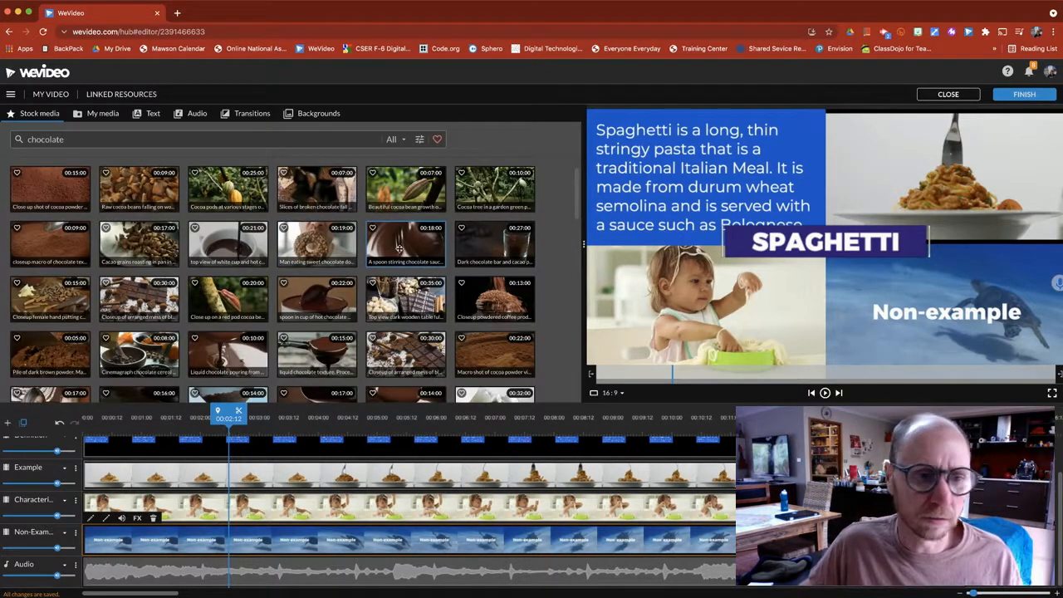
Replace the Non-Example track's clip with the 22-second stock video of a spoon in hot chocolate, and play the video through.
left_click(331, 294)
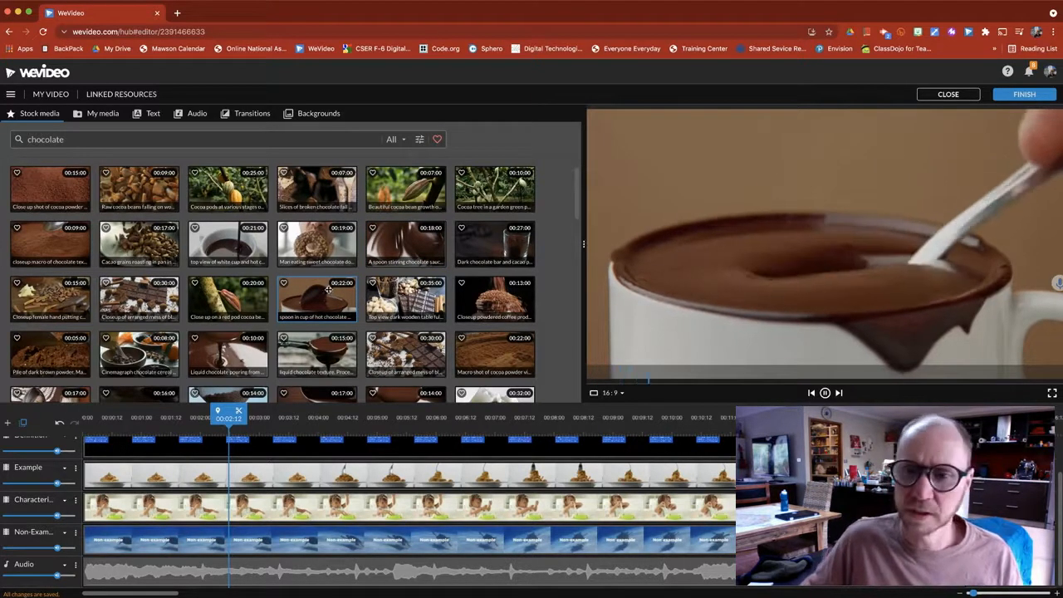
left_click_drag(321, 289, 134, 545)
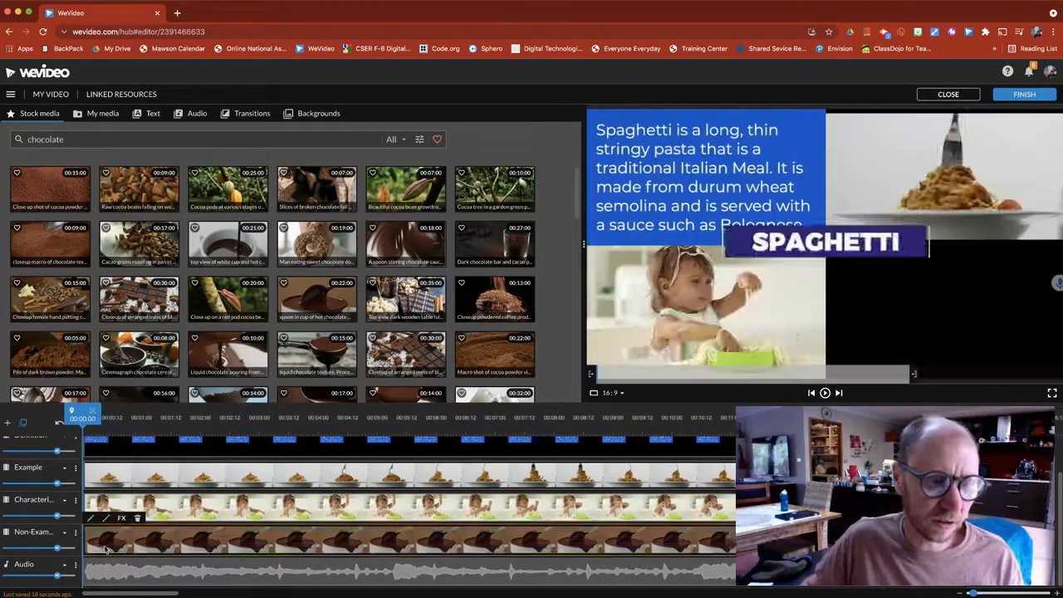
left_click(824, 393)
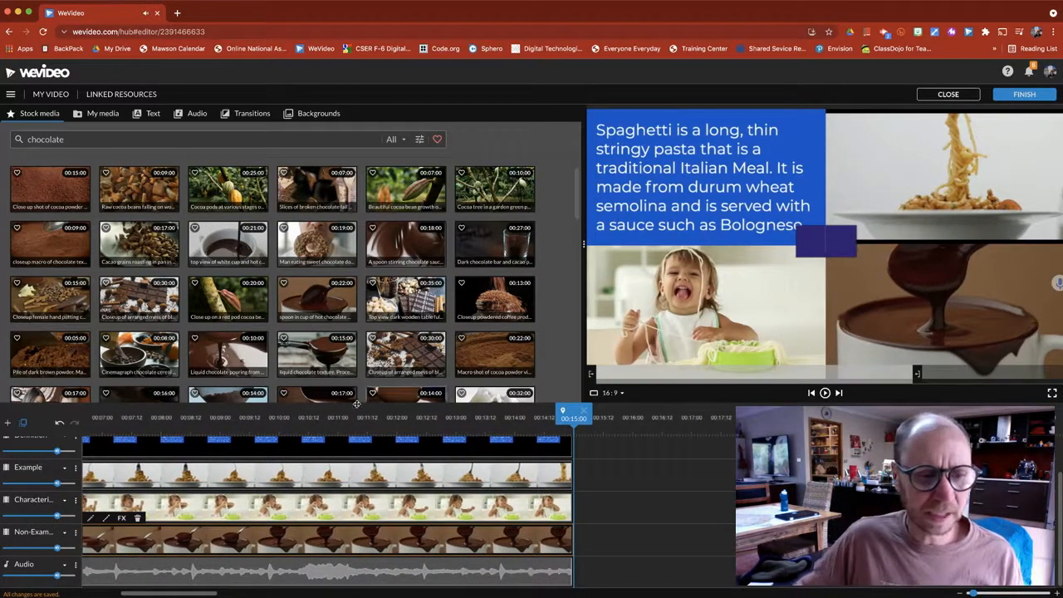
scroll(455, 466, "left", 5)
scroll(456, 467, "left", 2)
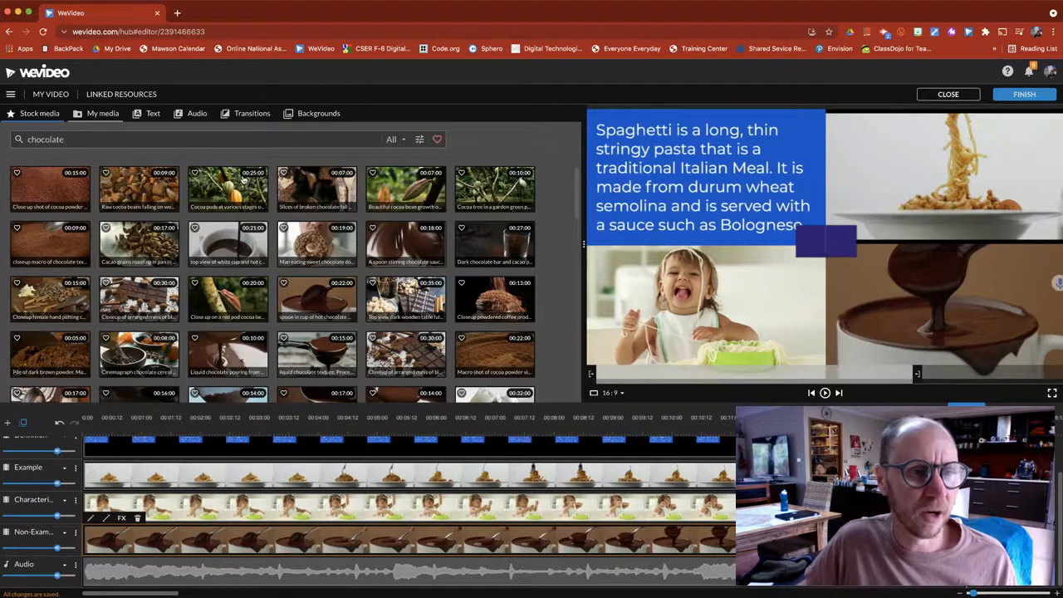
Record a narration of about 17 seconds with the video muted while recording, and save it to the project.
left_click(102, 113)
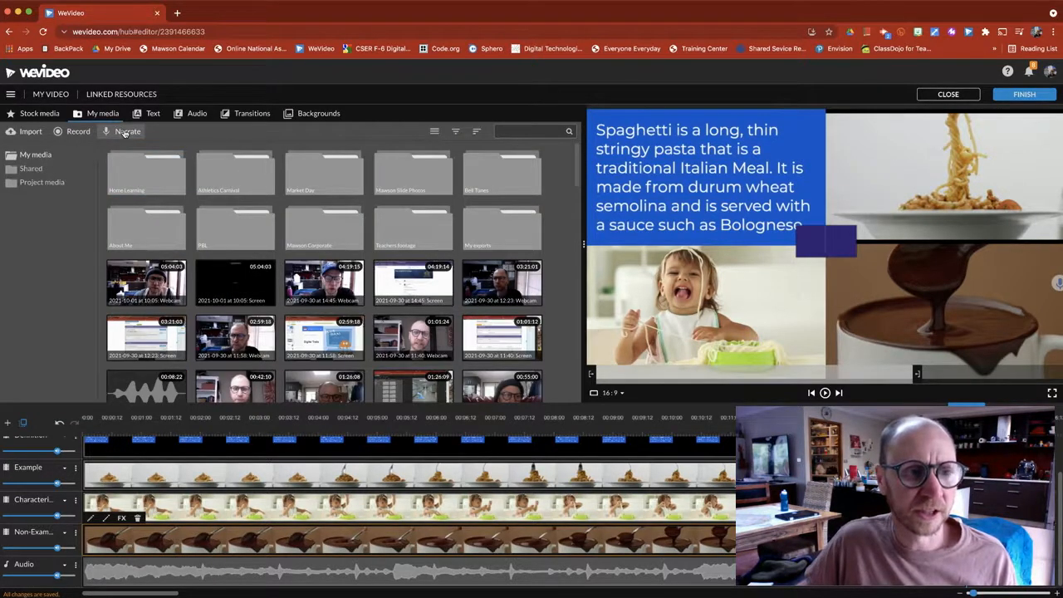
left_click(126, 131)
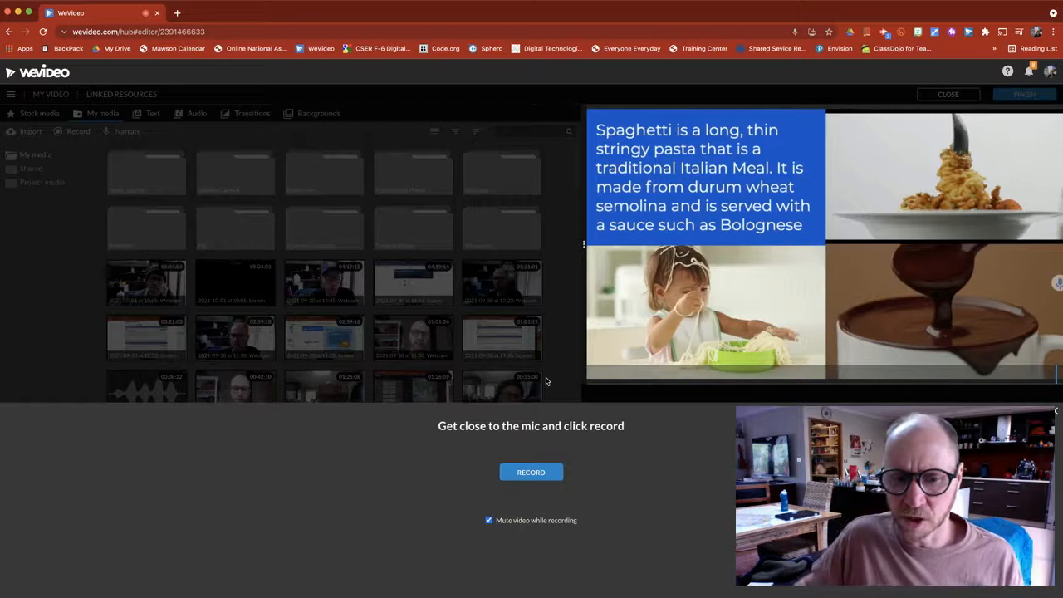
left_click(532, 472)
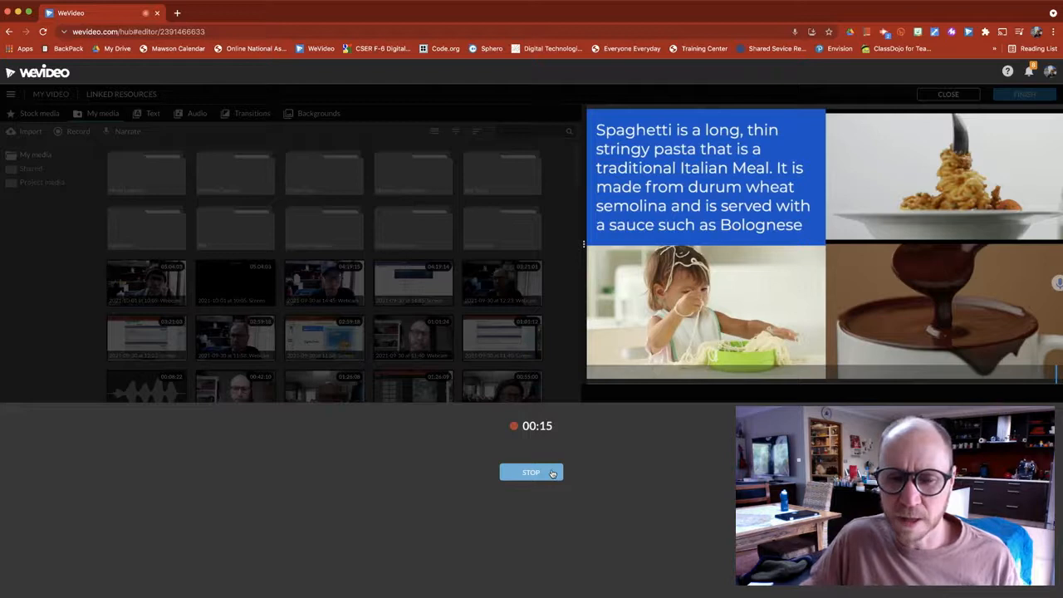
left_click(552, 473)
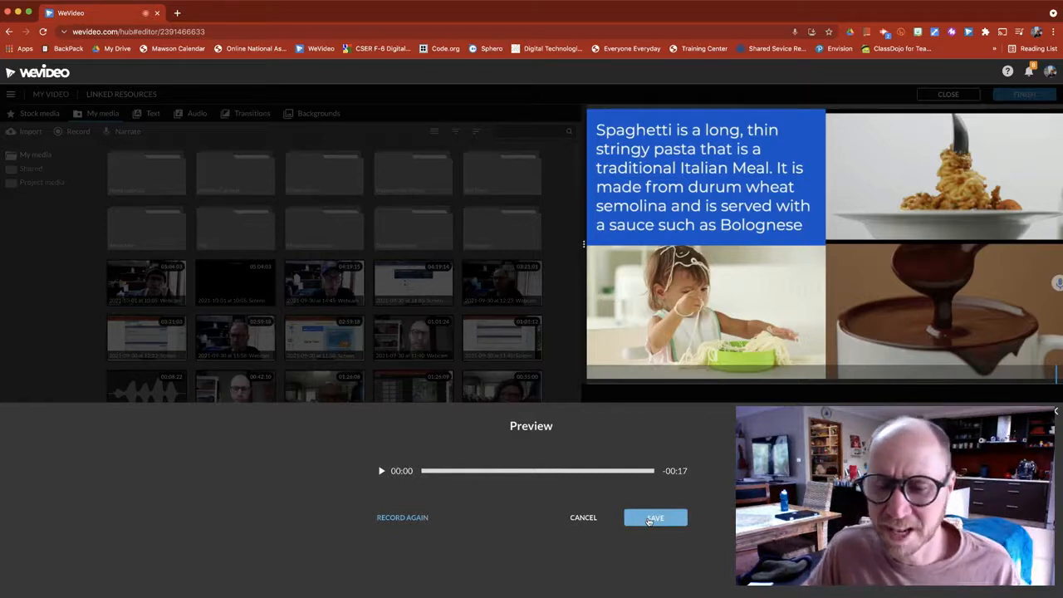
left_click(649, 519)
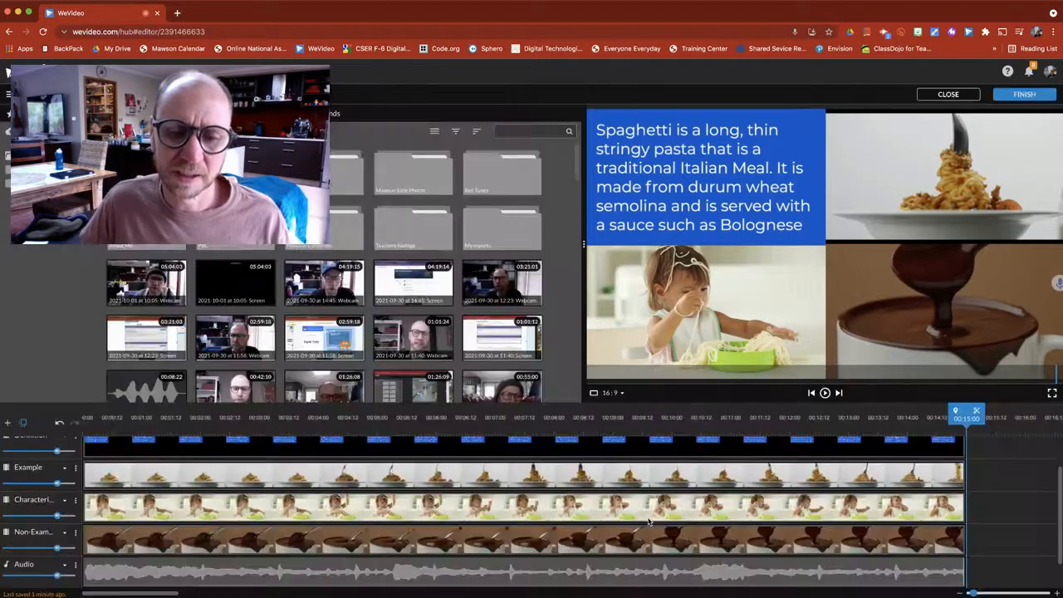
Move the narration clip on the Voiceover 1 track to the start of the timeline at 00:00:00 and play the video from there.
scroll(564, 524, "down", 1)
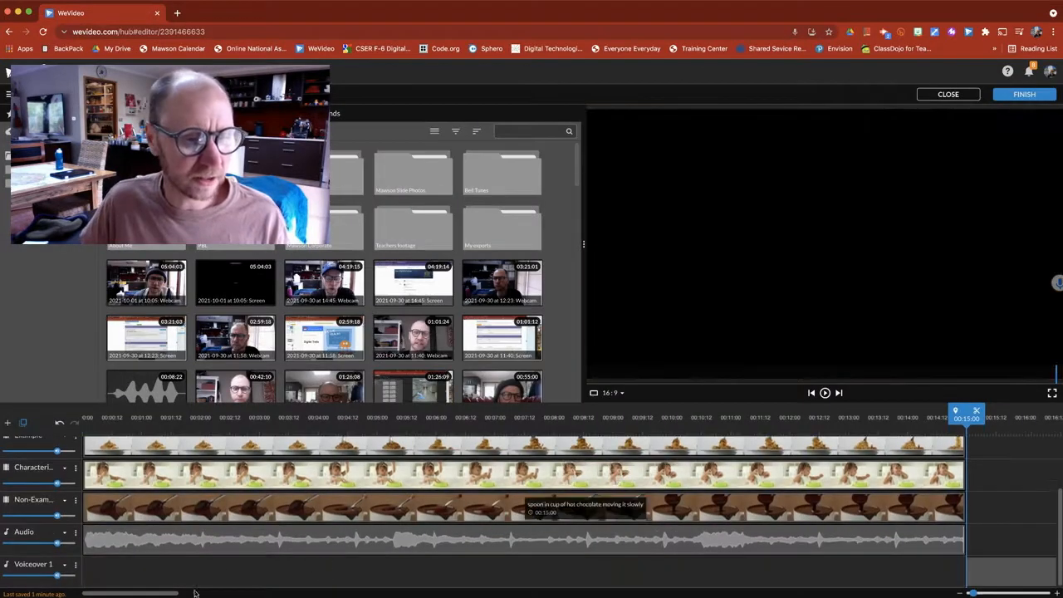
scroll(152, 571, "up", 1)
scroll(149, 565, "down", 1)
scroll(150, 563, "right", 5)
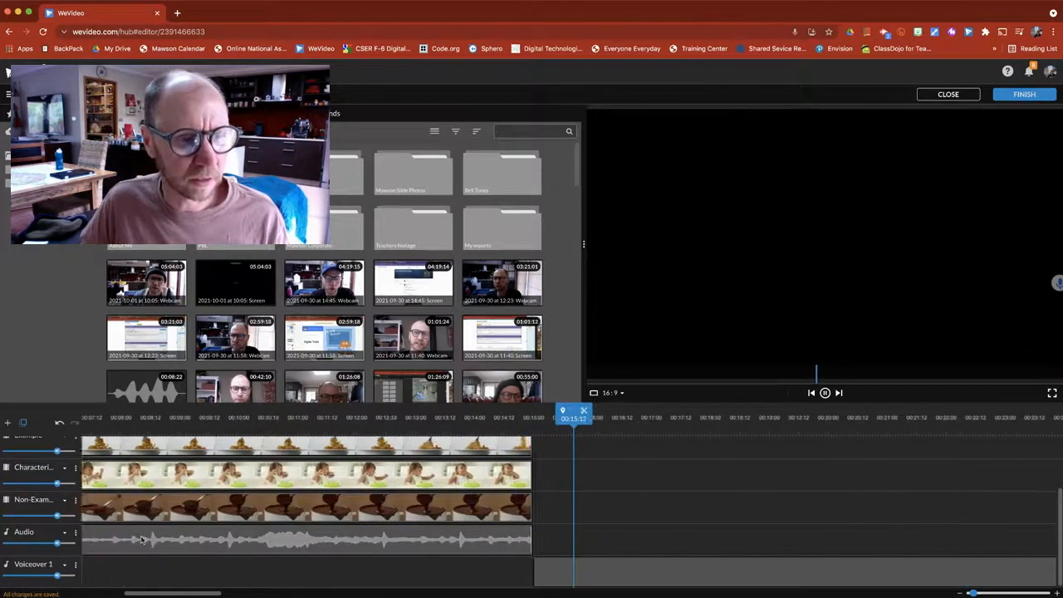
left_click_drag(535, 569, 184, 573)
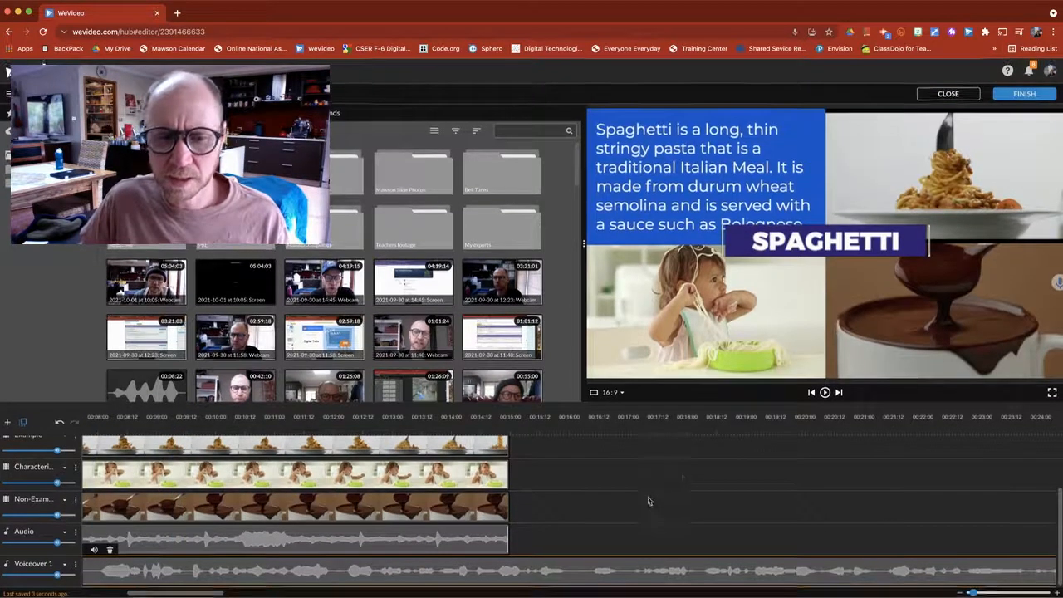
left_click_drag(263, 573, 237, 575)
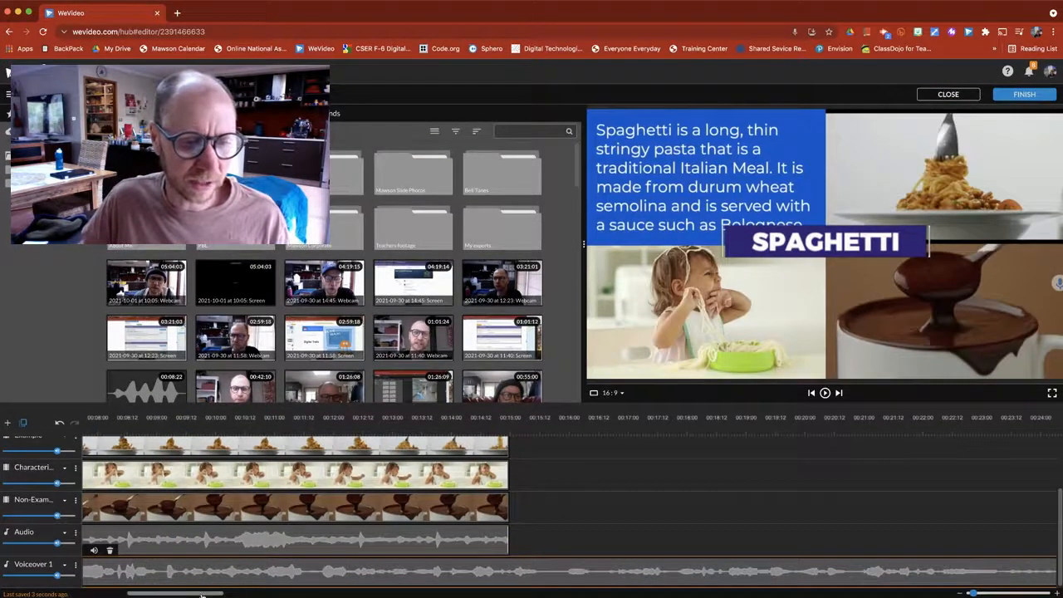
left_click_drag(180, 593, 135, 592)
left_click_drag(517, 566, 232, 570)
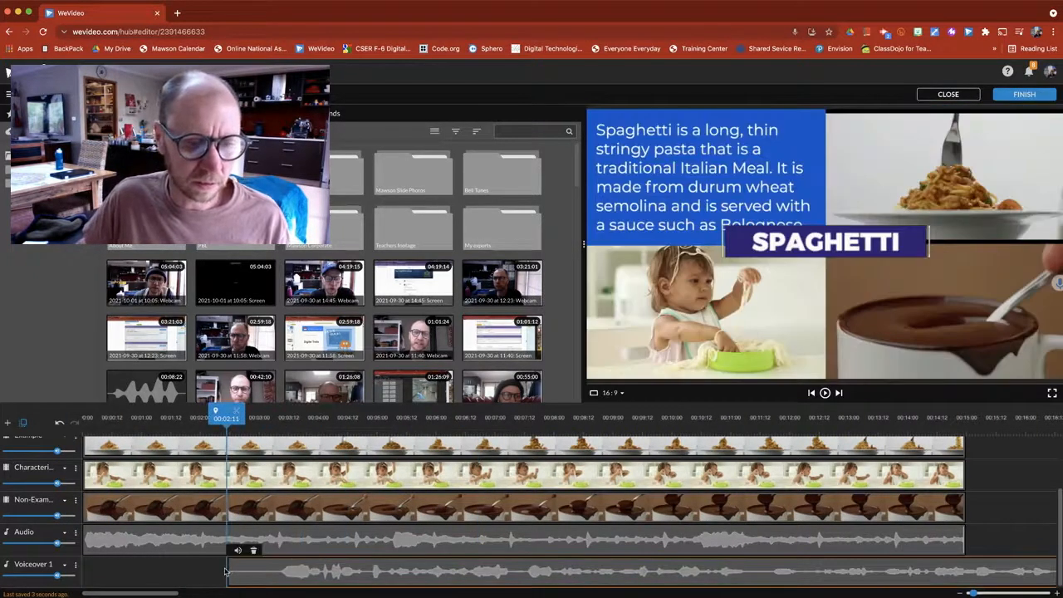
left_click_drag(259, 571, 116, 571)
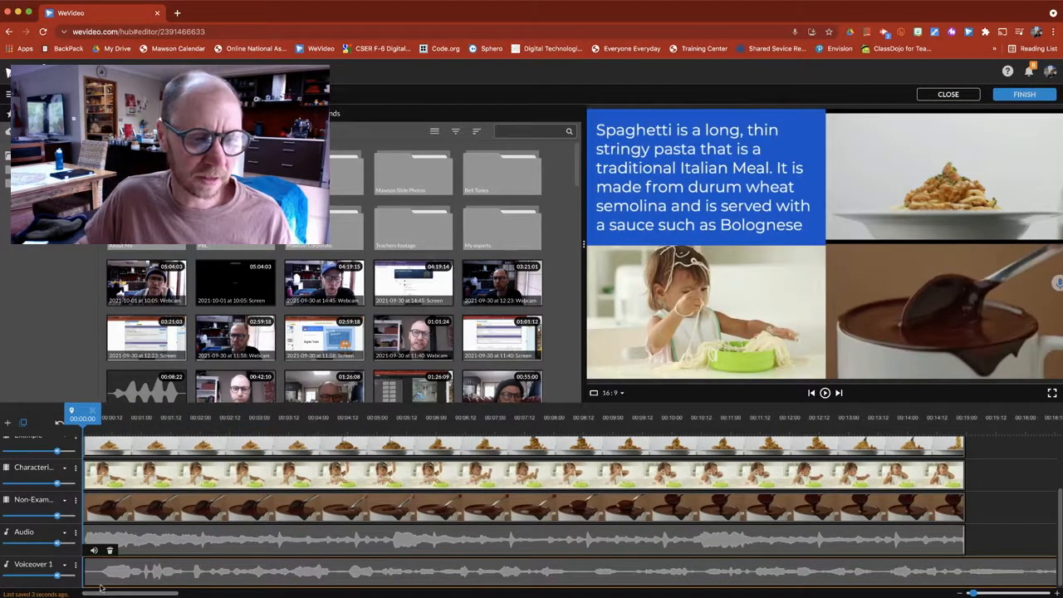
key("space")
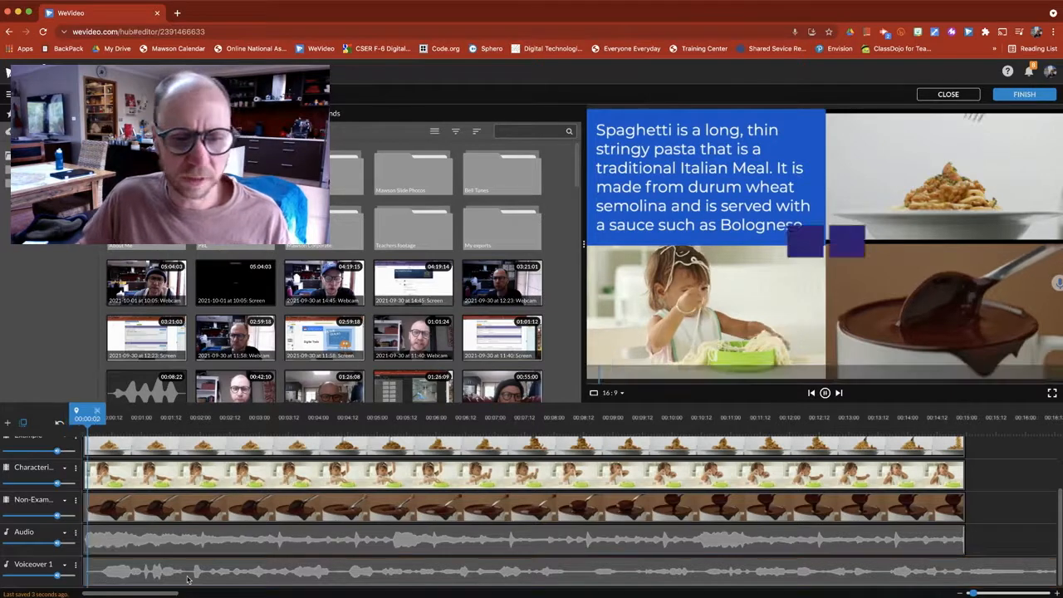